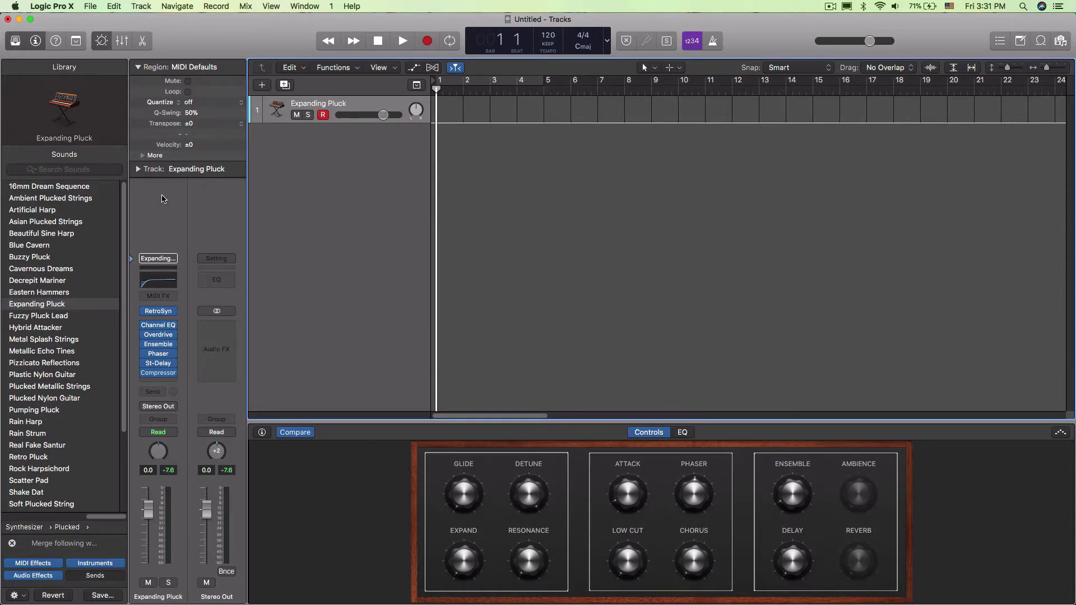
# - Open the Channel EQ plug-in, move its window off the track header, then close it
pyautogui.click(159, 326)
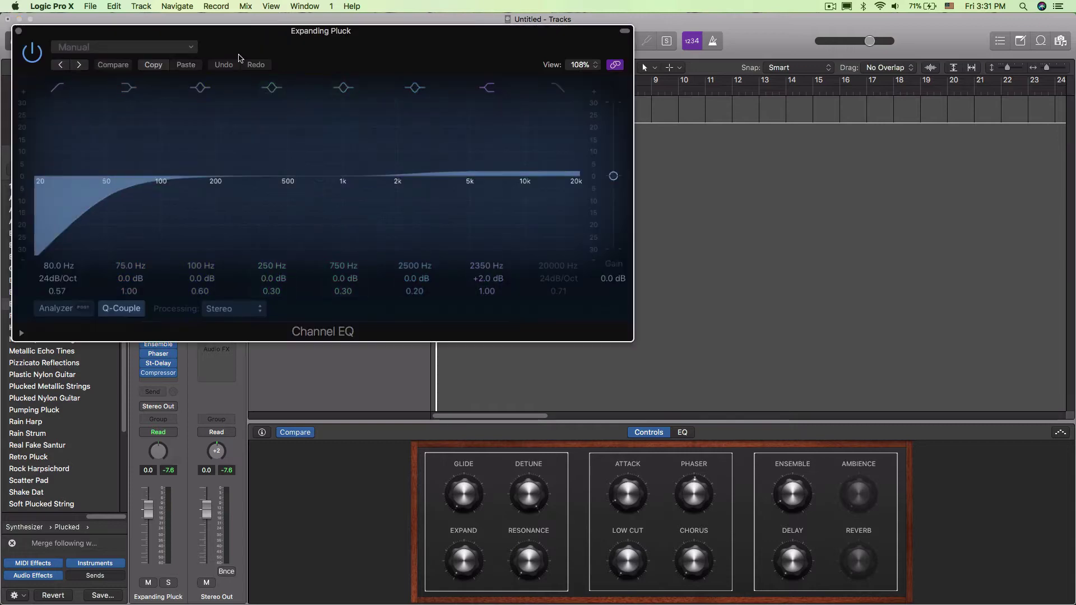
pyautogui.moveTo(234, 45); pyautogui.dragTo(601, 122)
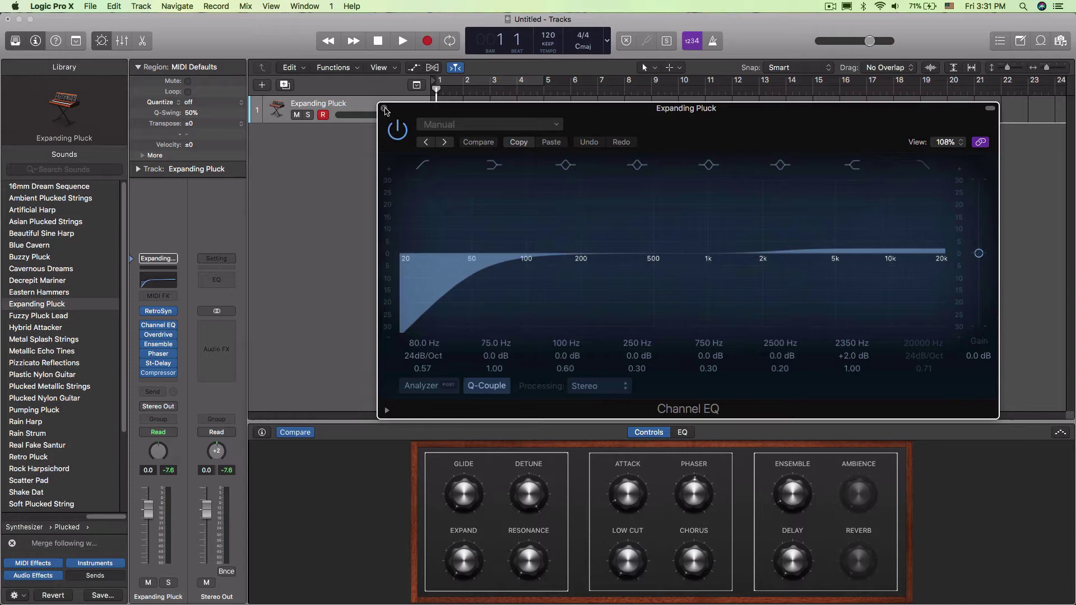
pyautogui.click(384, 109)
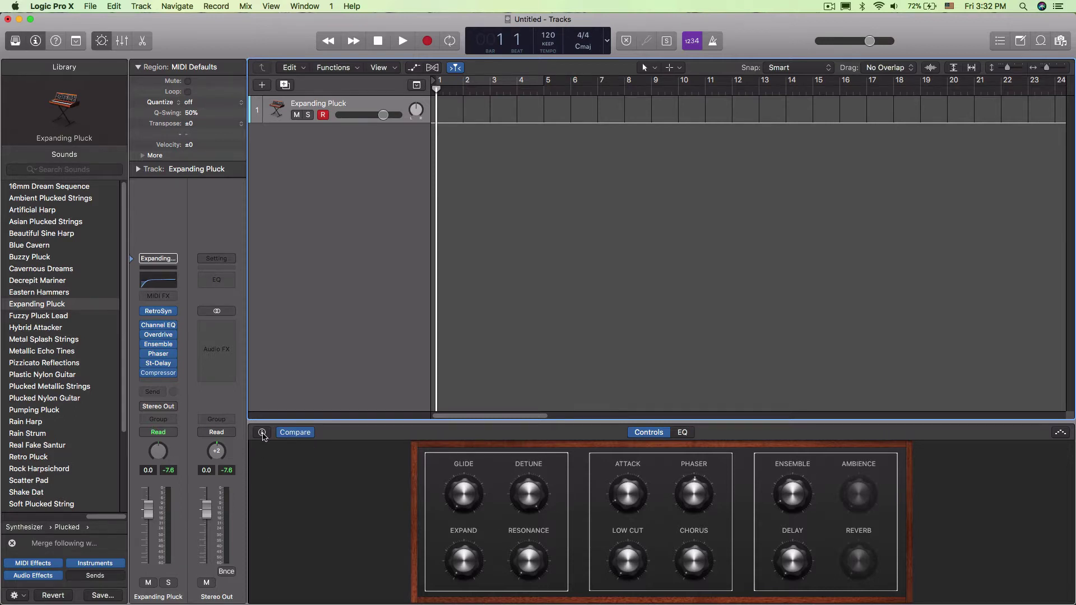
# - Review the Glide, Detune, Attack, Ensemble, Chorus and Delay knob mappings, ending on Delay's Stereo Delay parameters
pyautogui.click(261, 432)
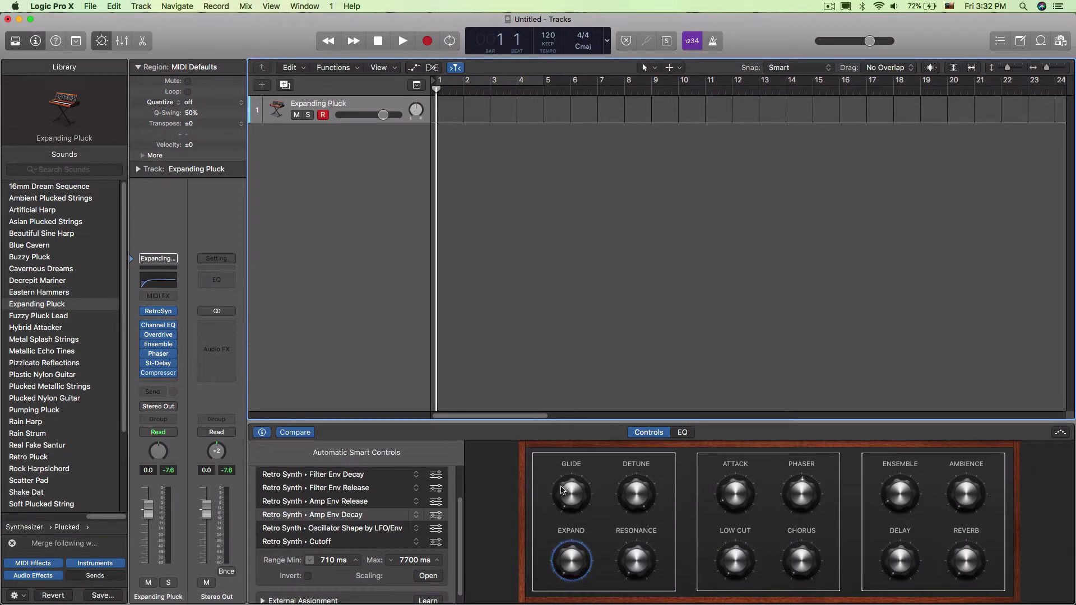
pyautogui.click(562, 486)
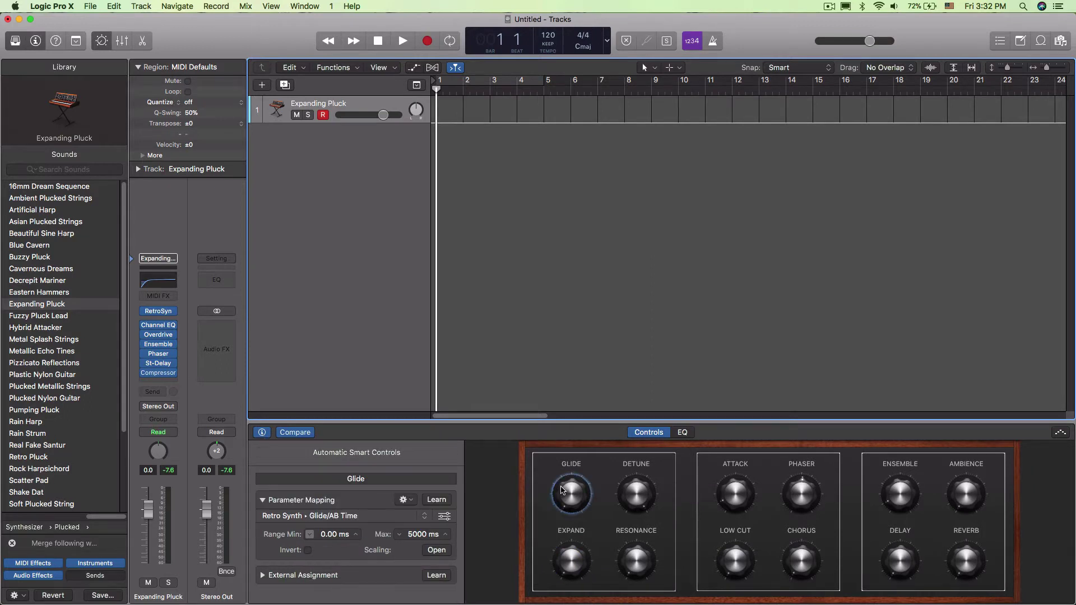
pyautogui.click(633, 498)
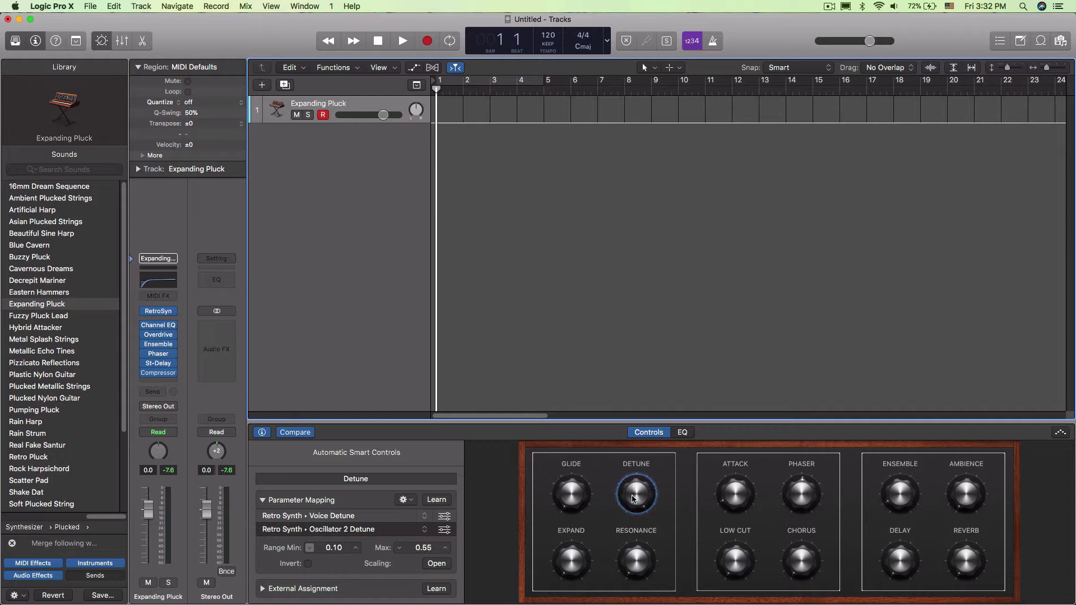
pyautogui.click(736, 496)
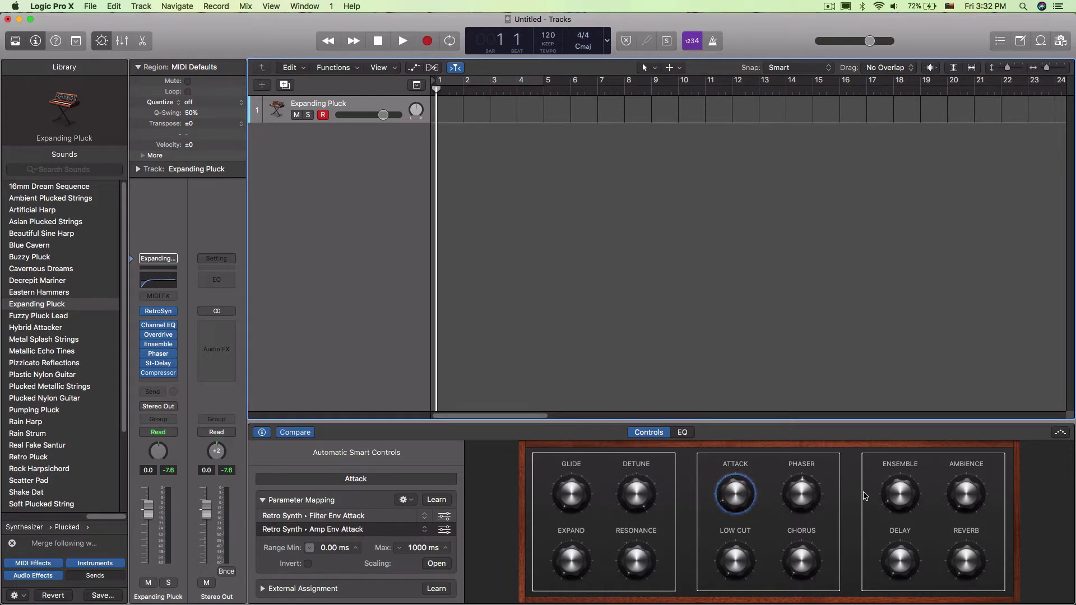
pyautogui.click(900, 495)
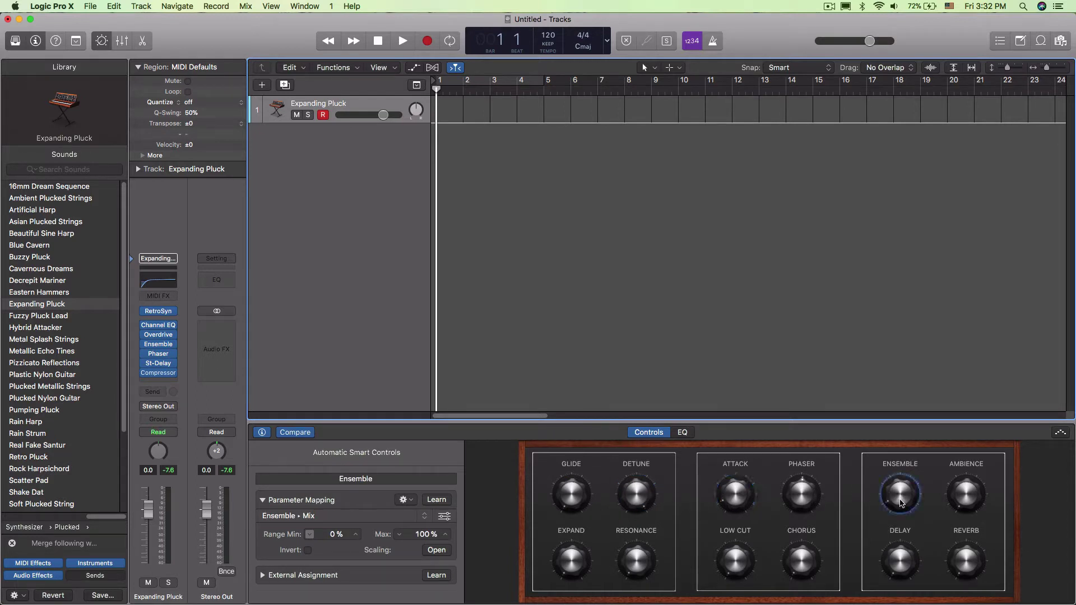
pyautogui.click(900, 565)
pyautogui.click(803, 561)
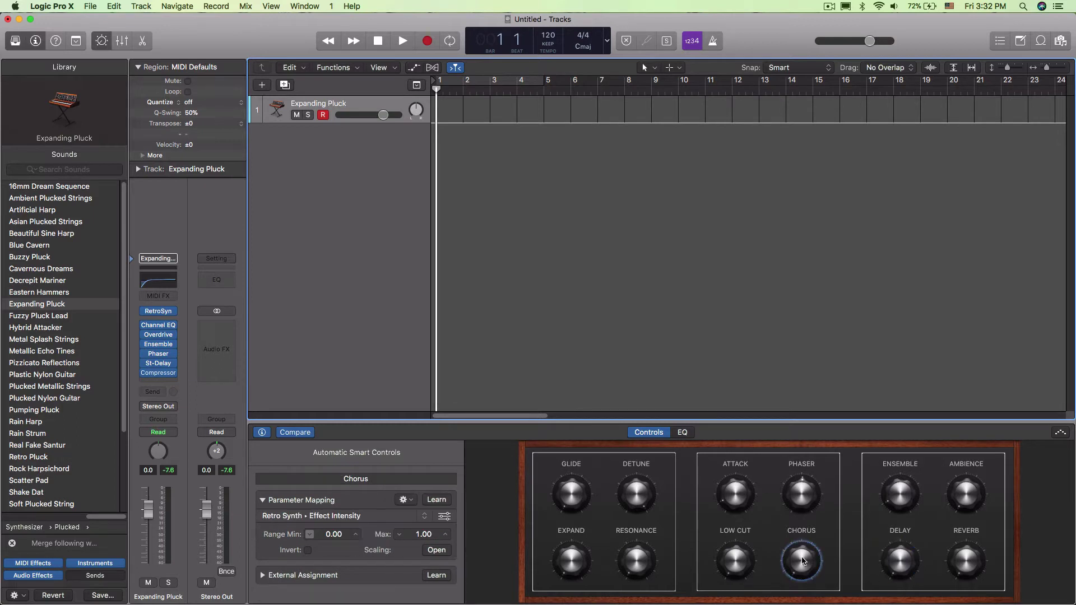
pyautogui.click(905, 562)
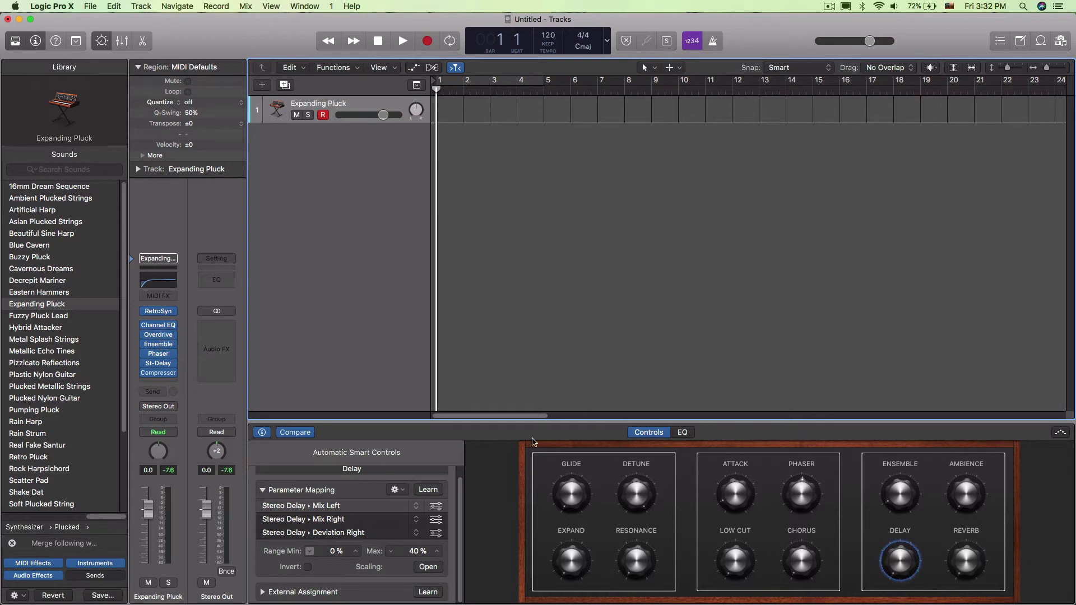
# - Turn the Glide knob down and collapse its Parameter Mapping details
pyautogui.moveTo(886, 540)
pyautogui.click(549, 505)
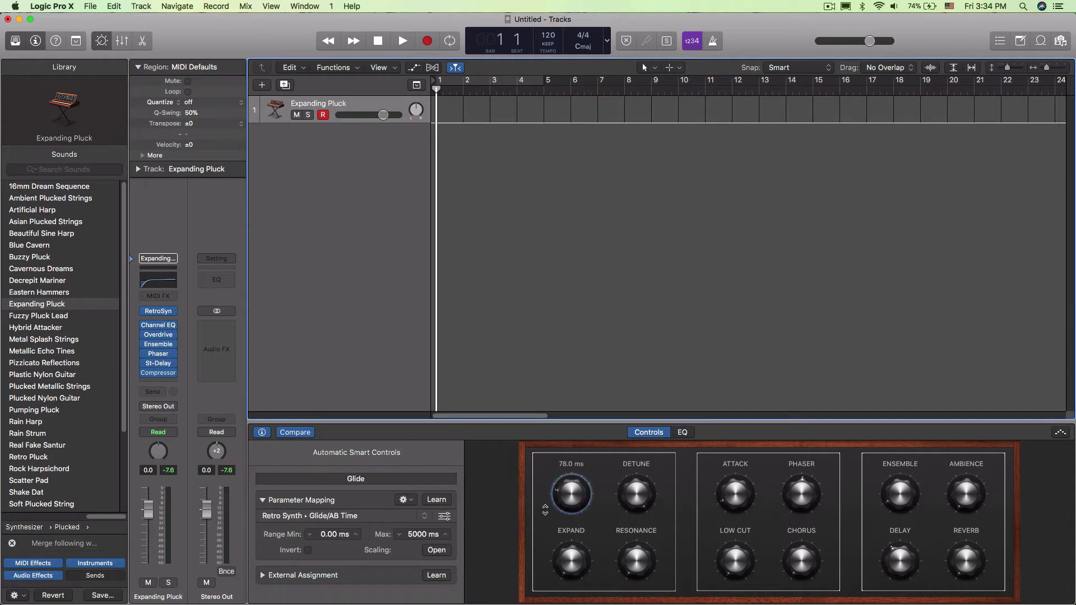
pyautogui.moveTo(567, 496); pyautogui.dragTo(568, 530)
pyautogui.click(262, 501)
pyautogui.click(263, 501)
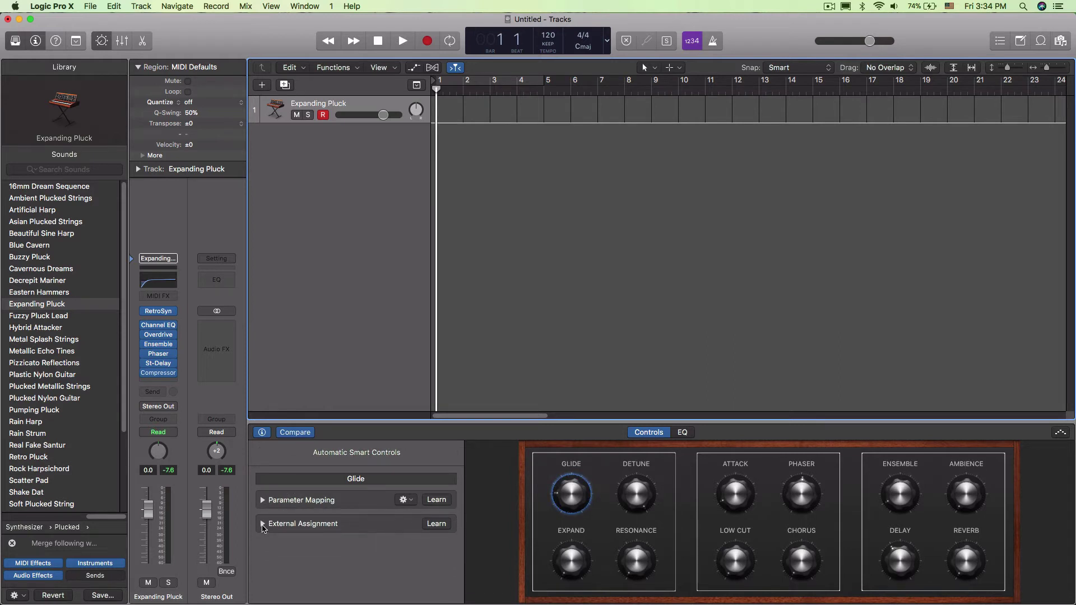
# - Toggle External Assignment Learn on then off for Glide, leaving it unassigned and collapsed
pyautogui.click(263, 524)
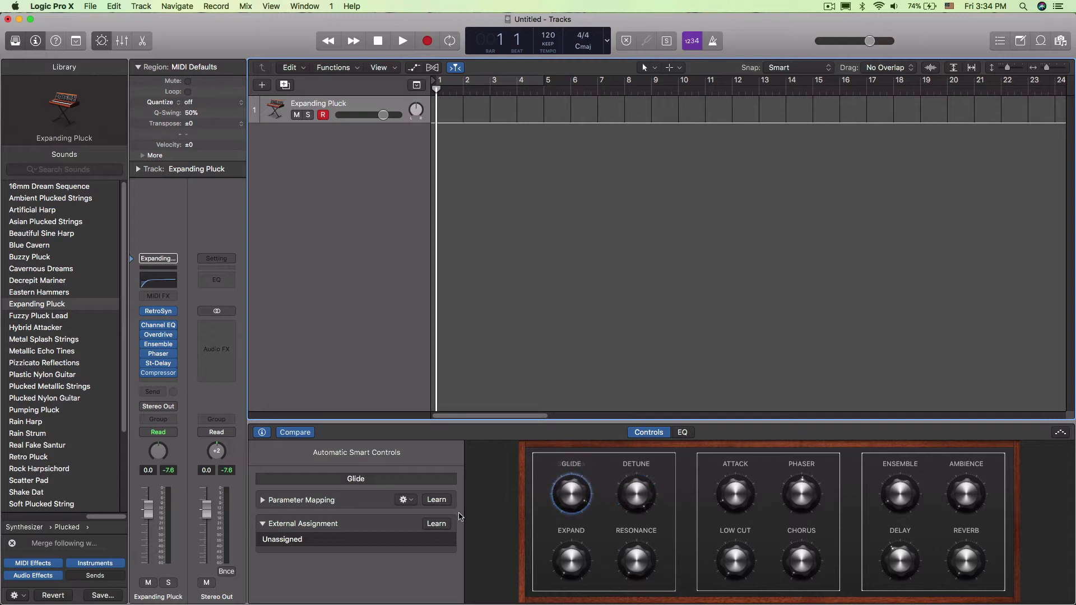
pyautogui.click(437, 524)
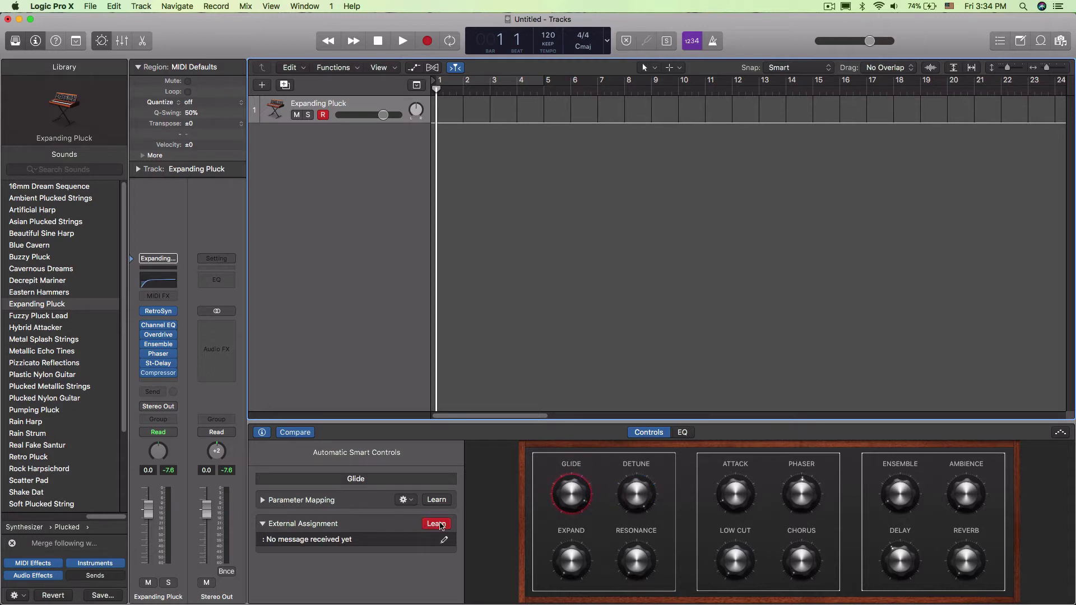
pyautogui.click(440, 525)
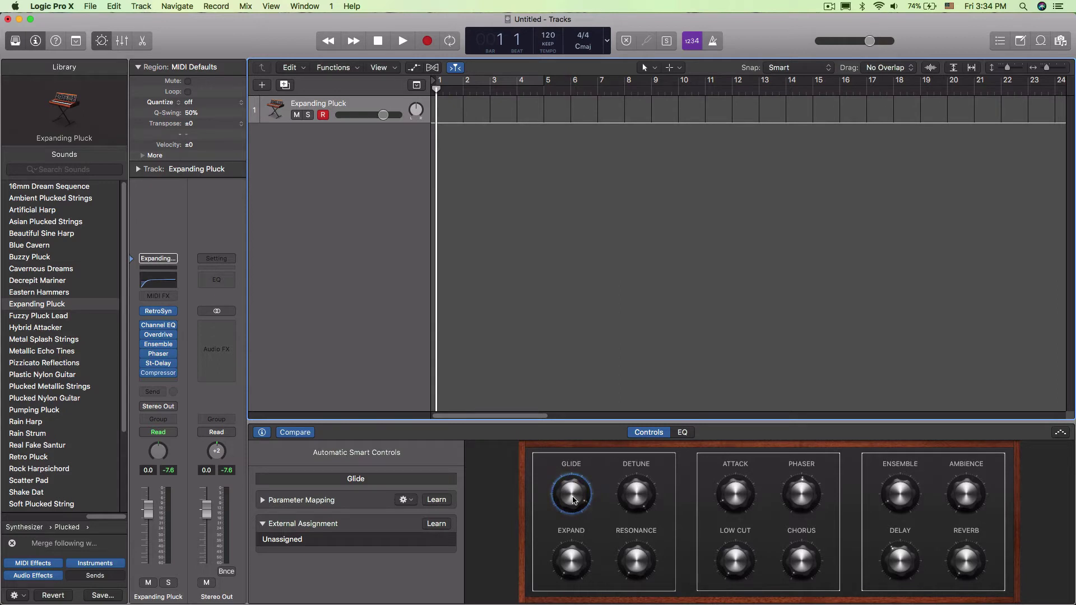
pyautogui.click(263, 524)
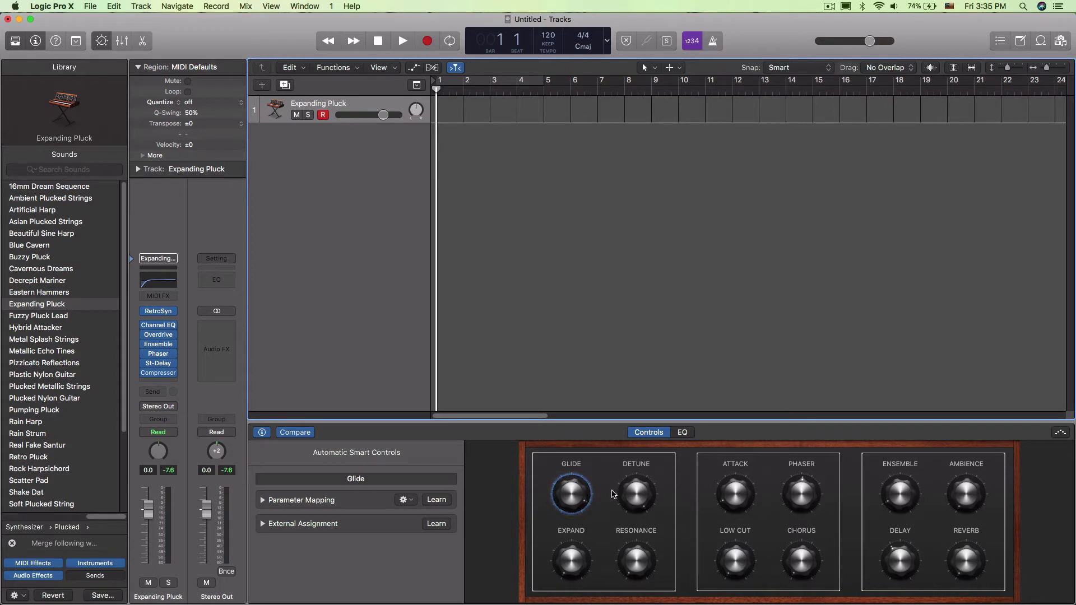
# - Remap the Glide knob to Main › Volume › Absolute and lower it to −4.4 dB
pyautogui.moveTo(573, 497)
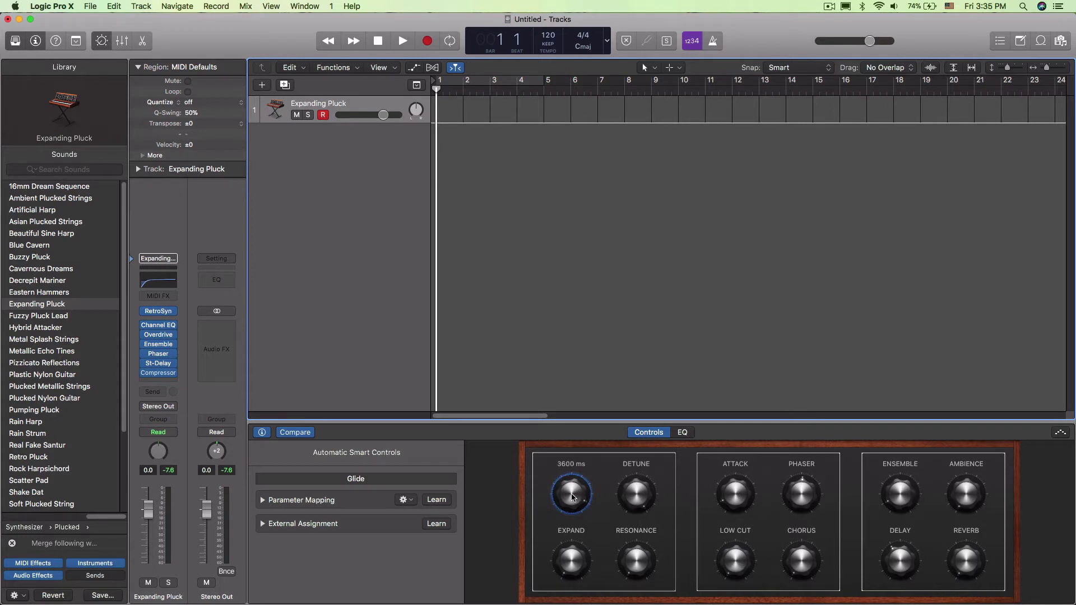
pyautogui.click(263, 500)
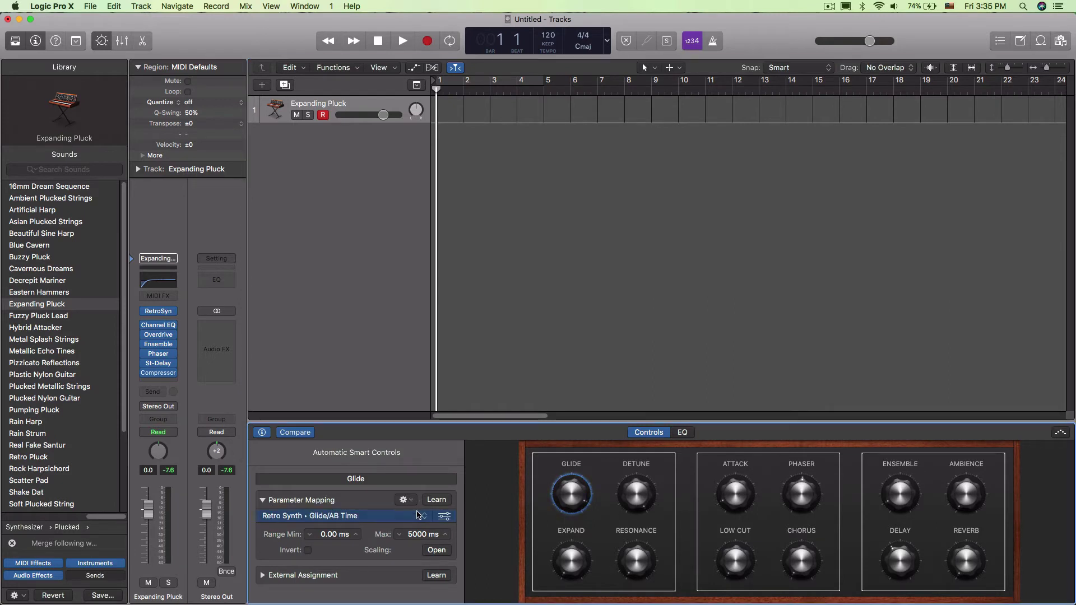
pyautogui.click(424, 517)
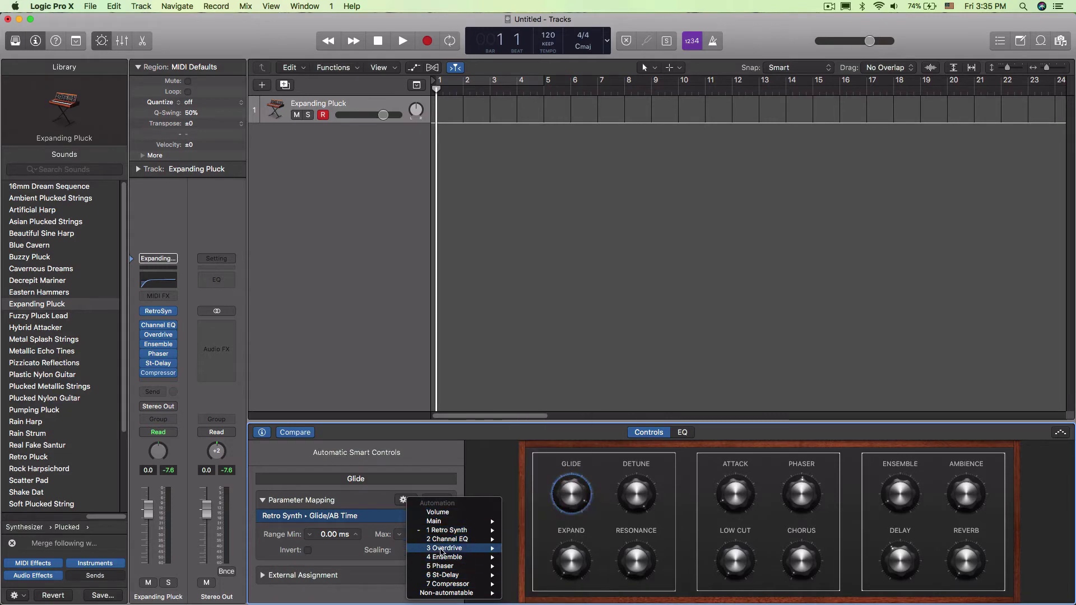
pyautogui.moveTo(442, 523)
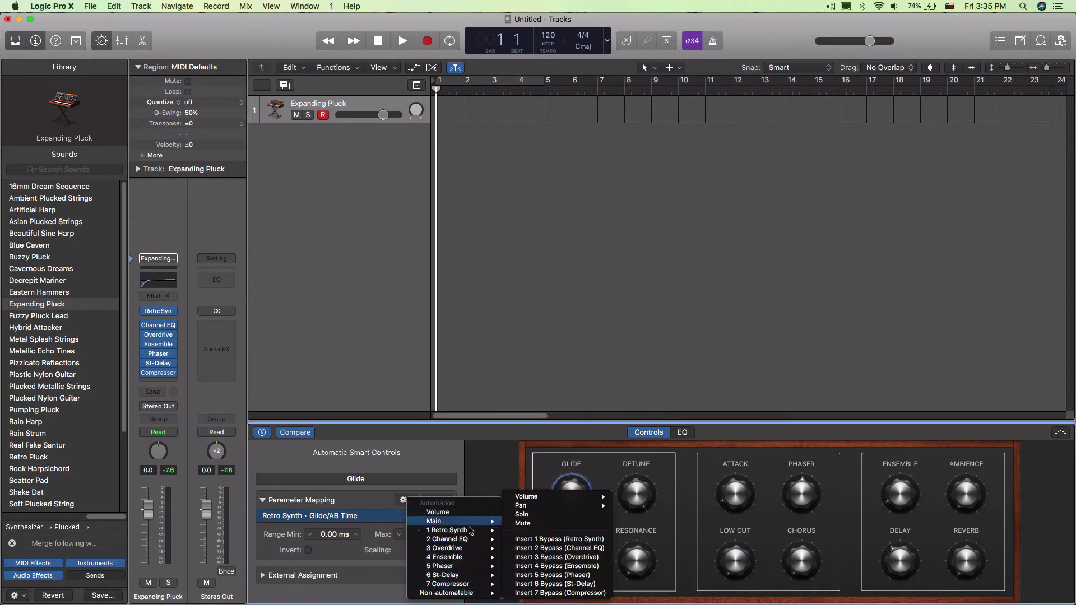
pyautogui.moveTo(538, 497)
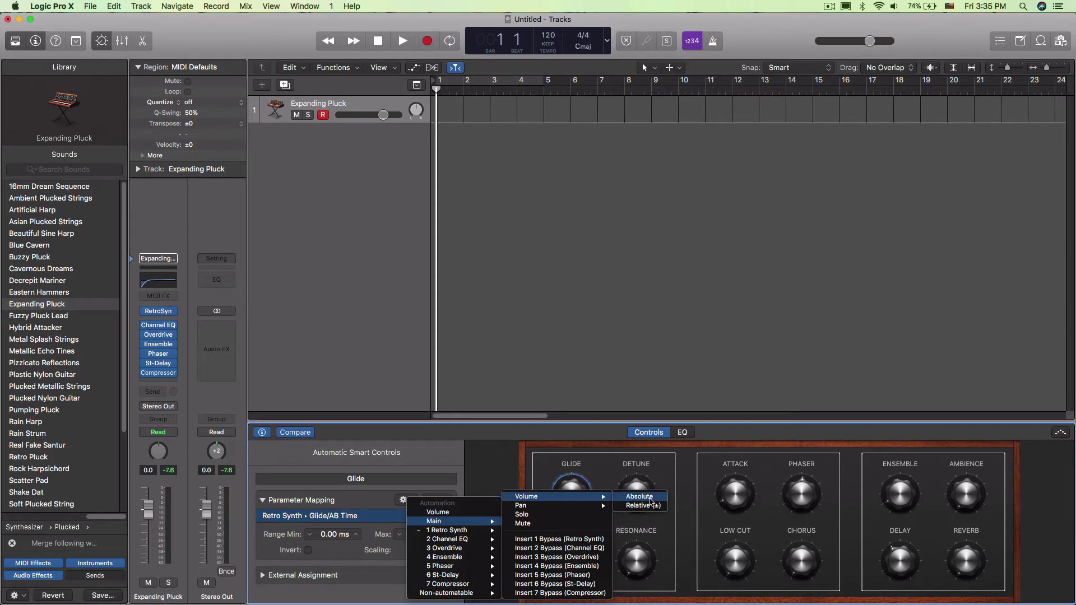
pyautogui.click(650, 500)
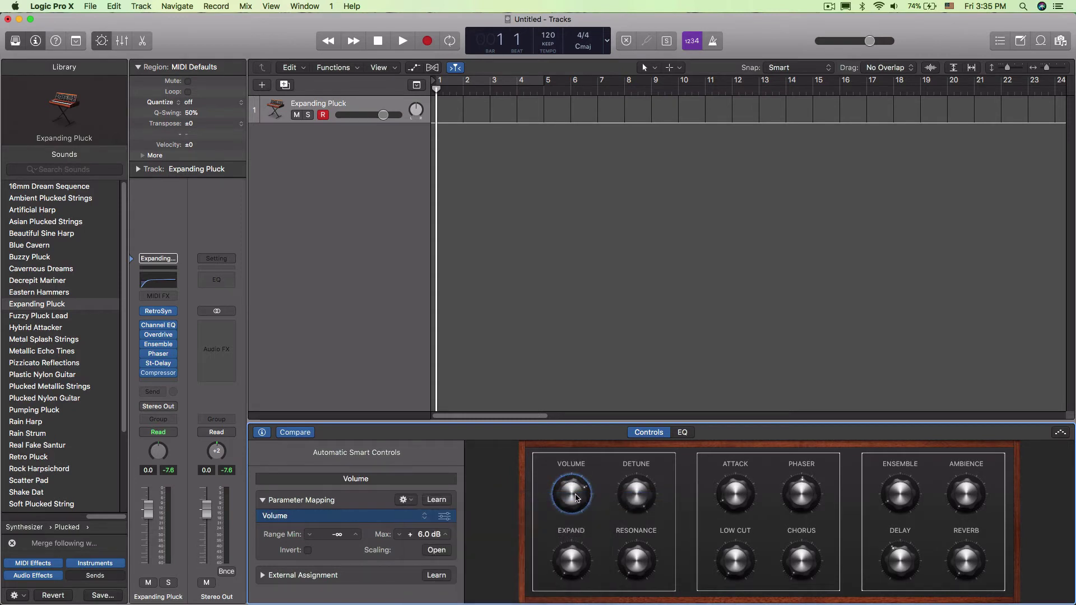
pyautogui.scroll(-3, 567, 461)
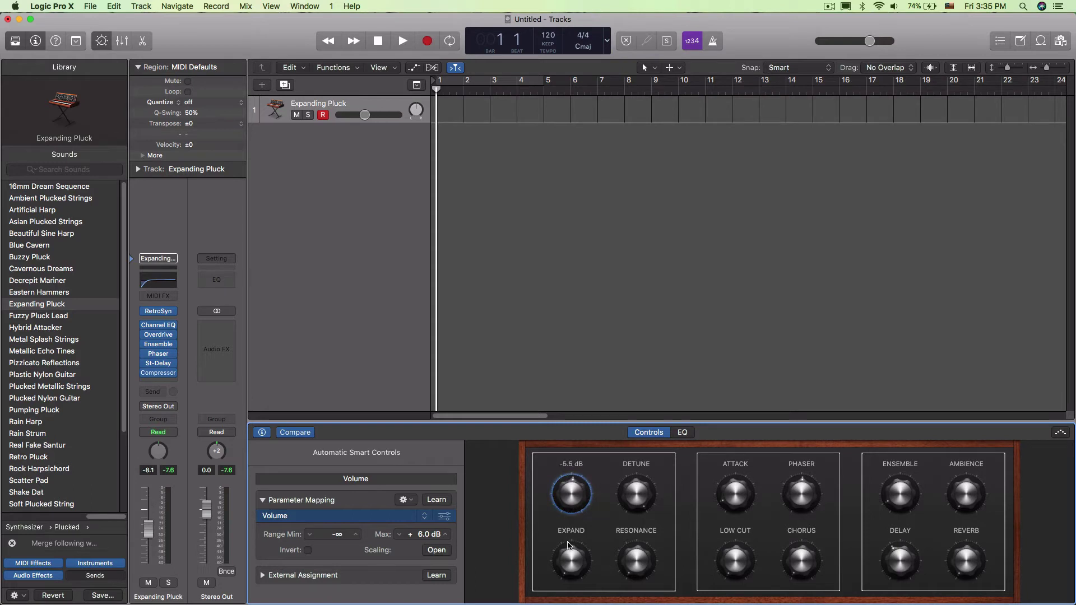
pyautogui.scroll(-5, 567, 461)
pyautogui.moveTo(570, 493)
pyautogui.mouseDown()
pyautogui.moveTo(570, 521)
pyautogui.moveTo(556, 491)
pyautogui.mouseUp()
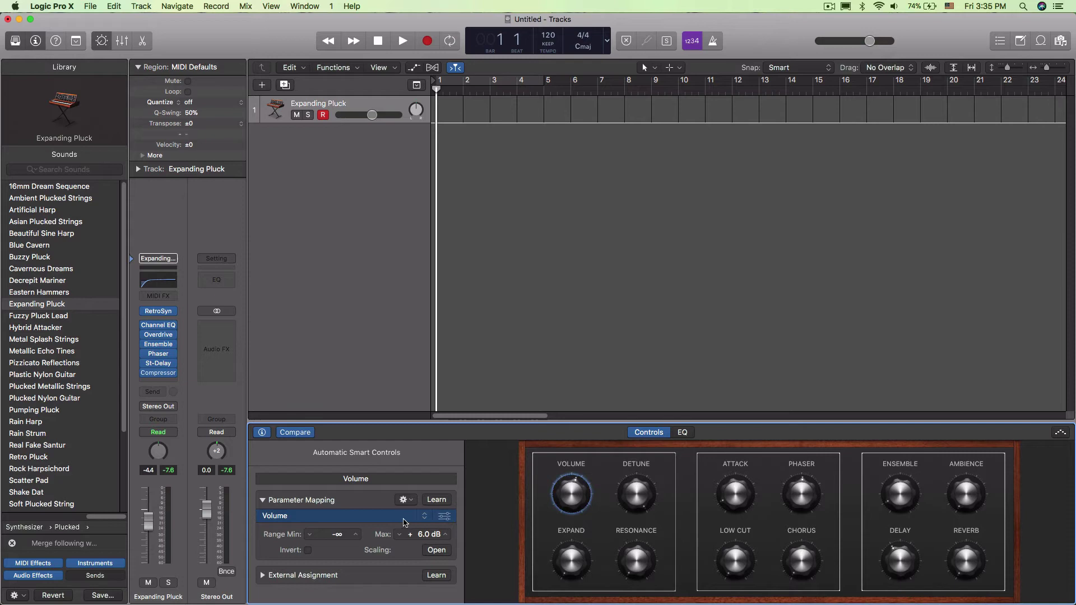
# - Map the Volume knob to the 3 Overdrive plug-in's Drive parameter, 0.00–24.00 dB
pyautogui.click(426, 521)
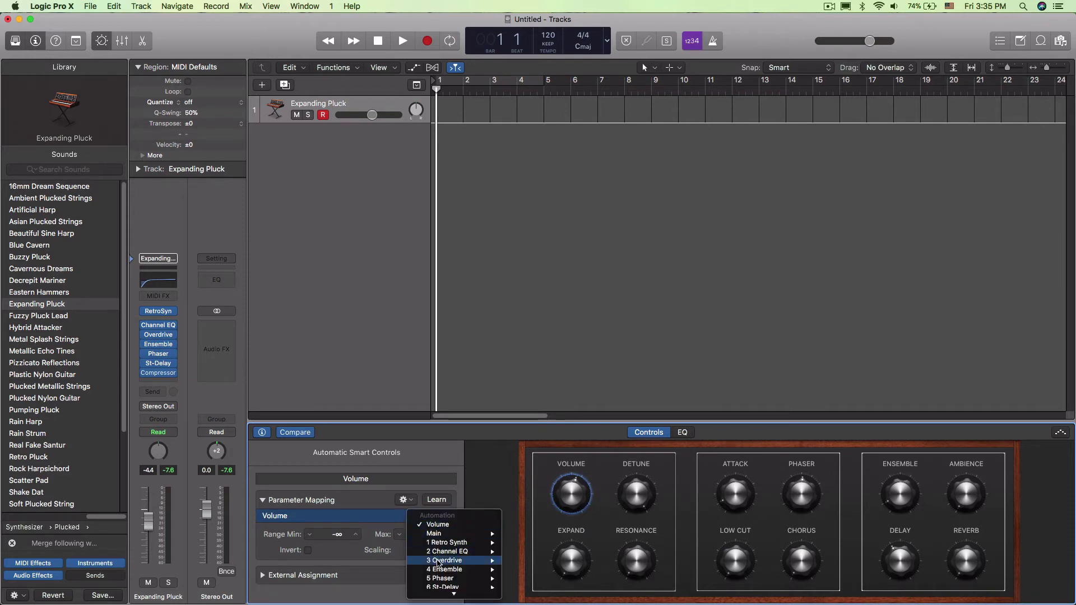
pyautogui.moveTo(474, 561)
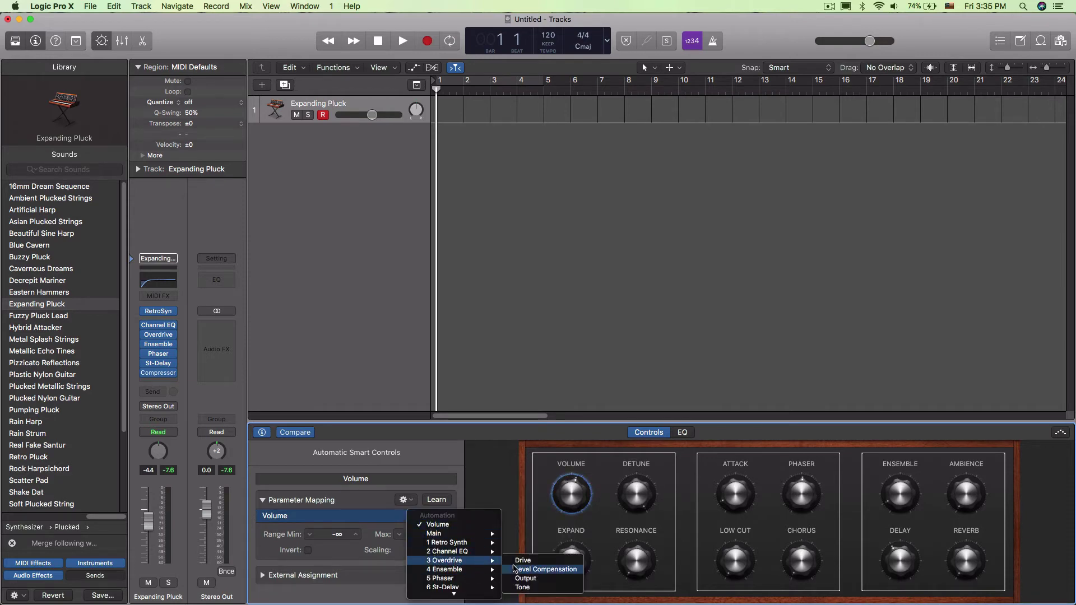
pyautogui.click(524, 561)
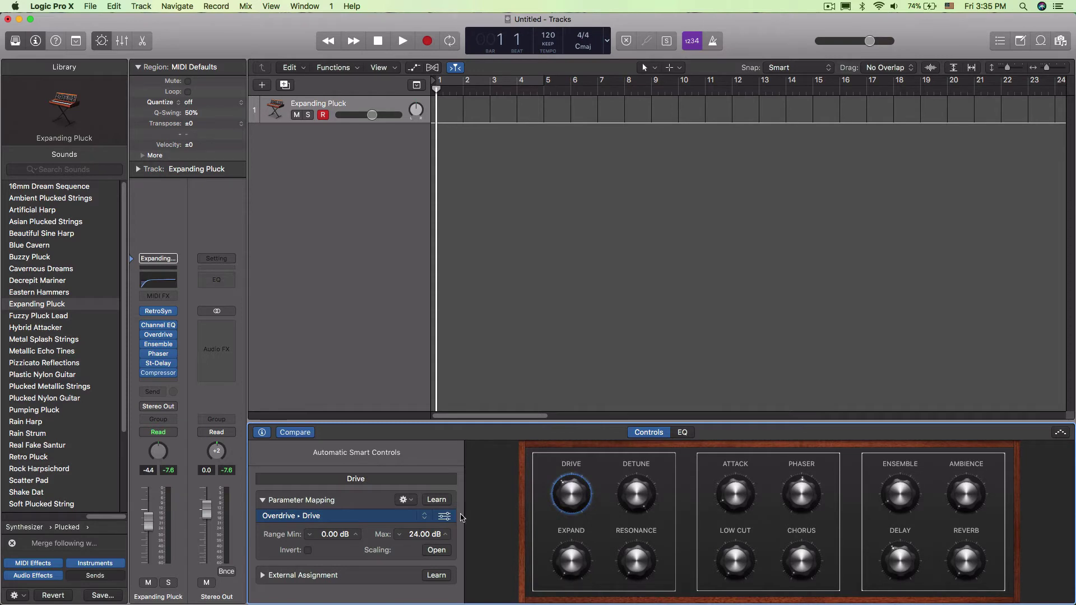
# - Open the Overdrive plug-in window, move it toward the centre, then close it
pyautogui.click(444, 516)
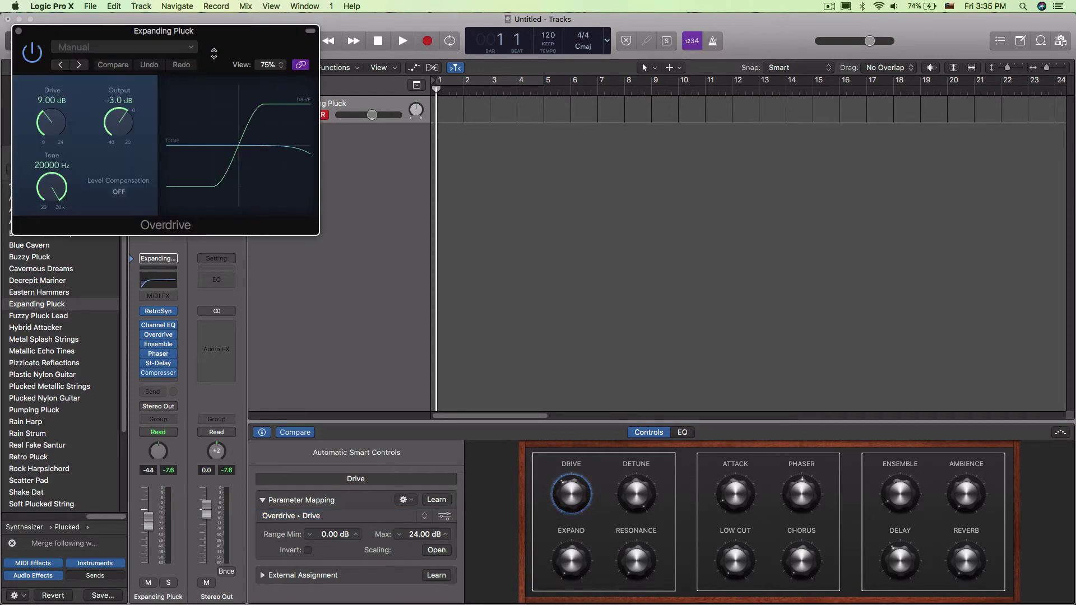
pyautogui.moveTo(52, 30); pyautogui.dragTo(187, 143)
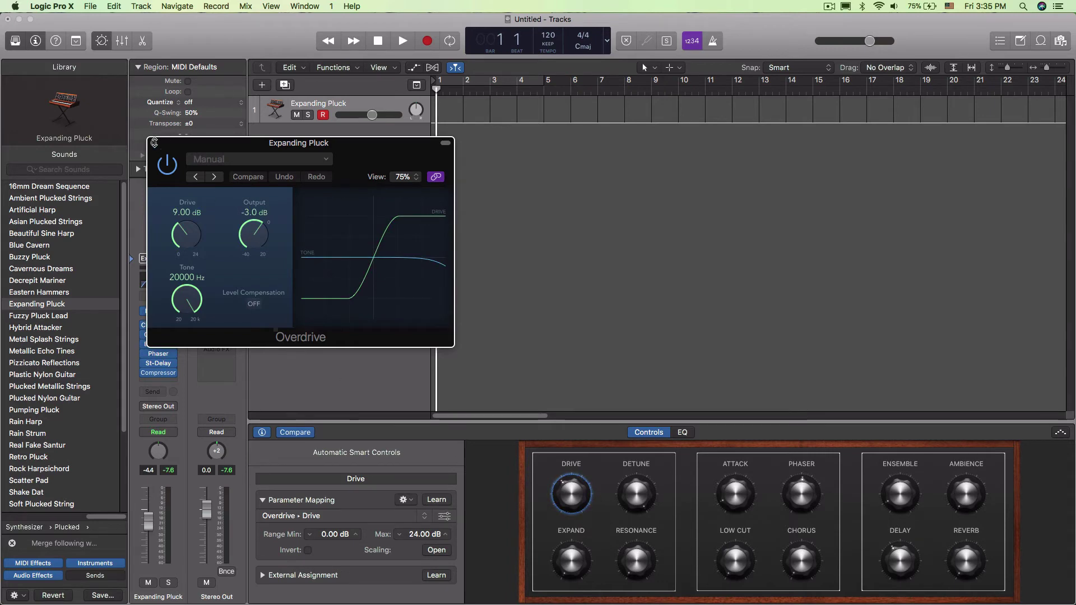
pyautogui.click(154, 142)
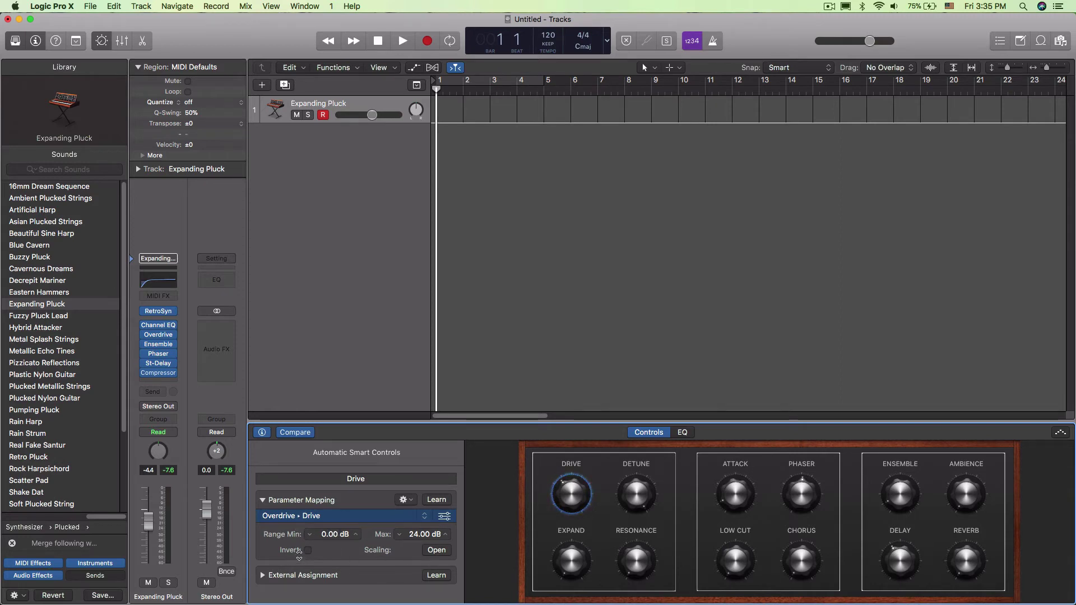
pyautogui.click(437, 550)
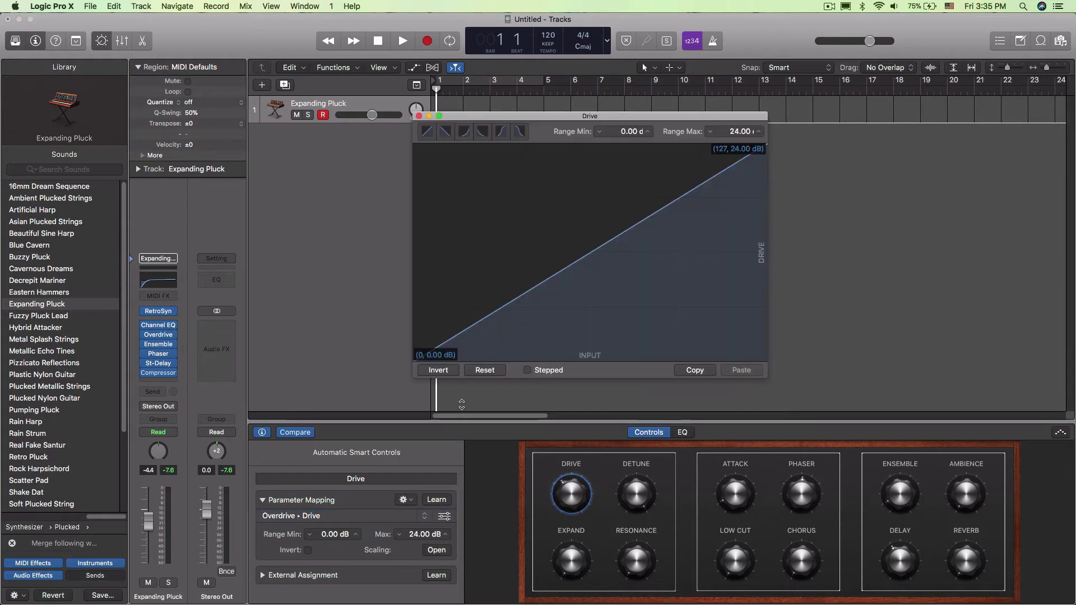
pyautogui.moveTo(552, 116); pyautogui.dragTo(538, 137)
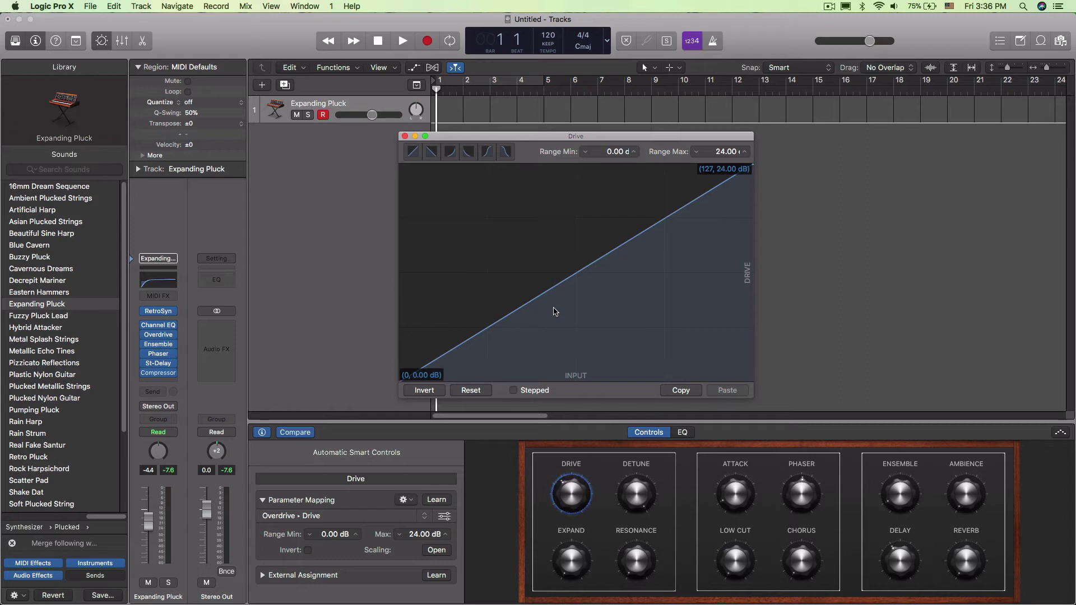
pyautogui.click(402, 136)
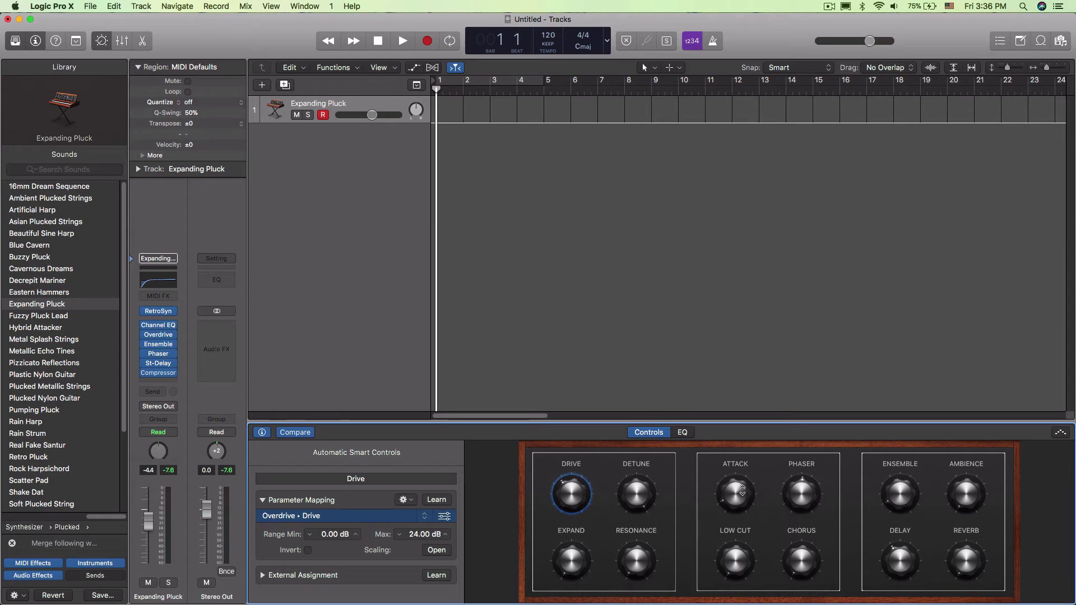
# - Select the Delay knob, then the Expand knob to see its six Retro Synth mappings
pyautogui.click(904, 563)
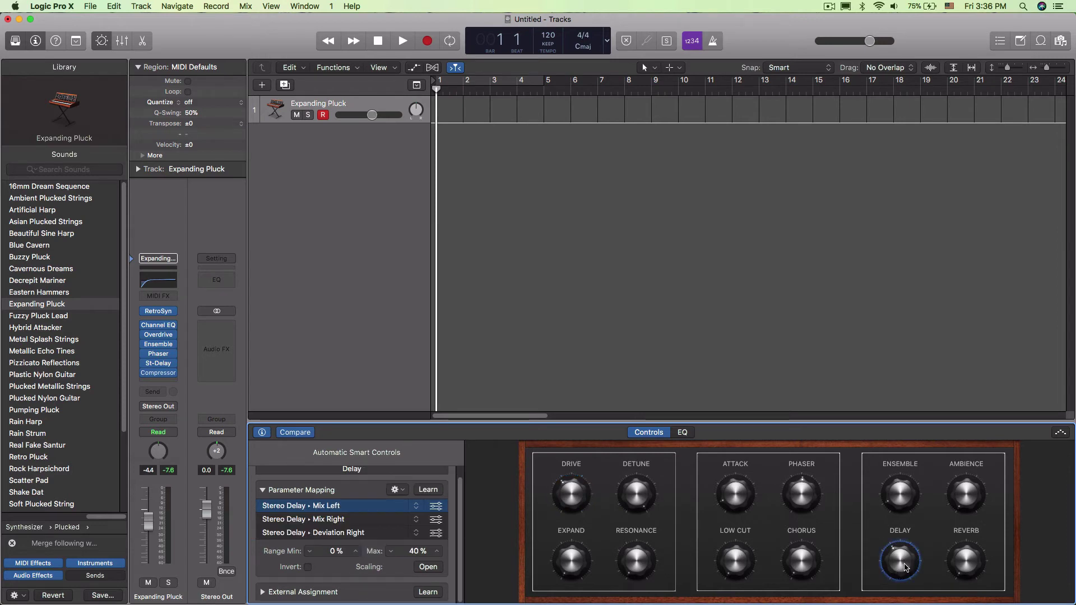
pyautogui.click(579, 561)
pyautogui.scroll(-3, 365, 517)
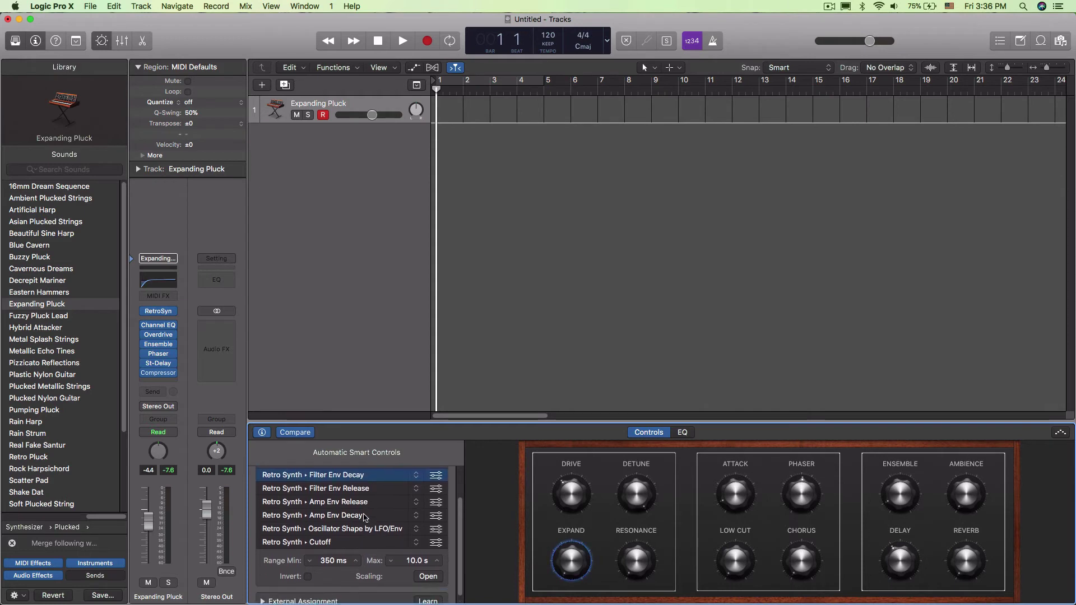
pyautogui.scroll(1, 340, 547)
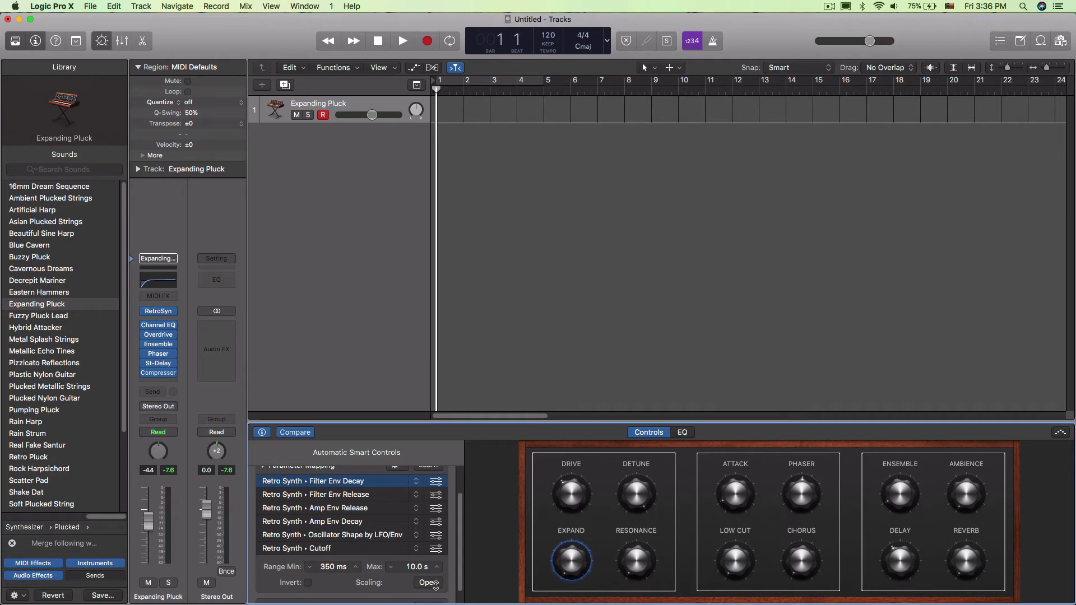
pyautogui.click(427, 583)
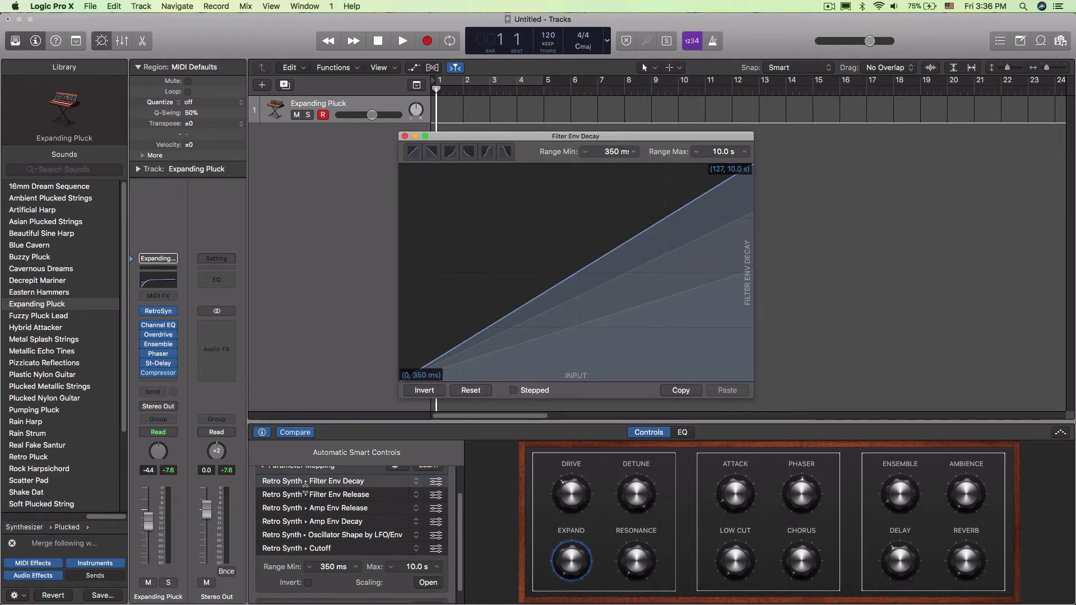
pyautogui.click(304, 494)
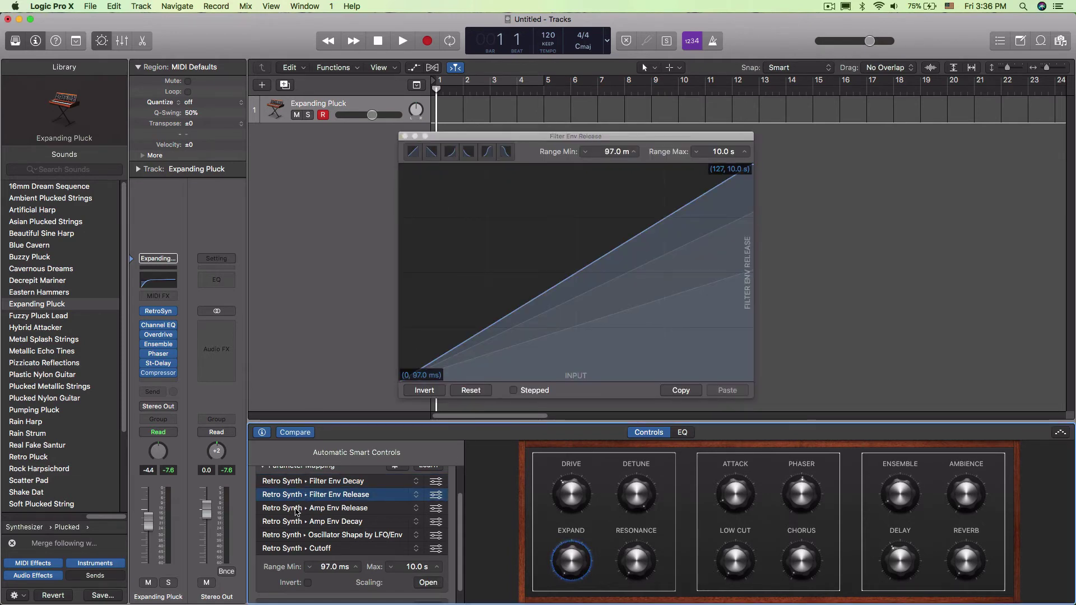
pyautogui.click(296, 510)
pyautogui.click(292, 523)
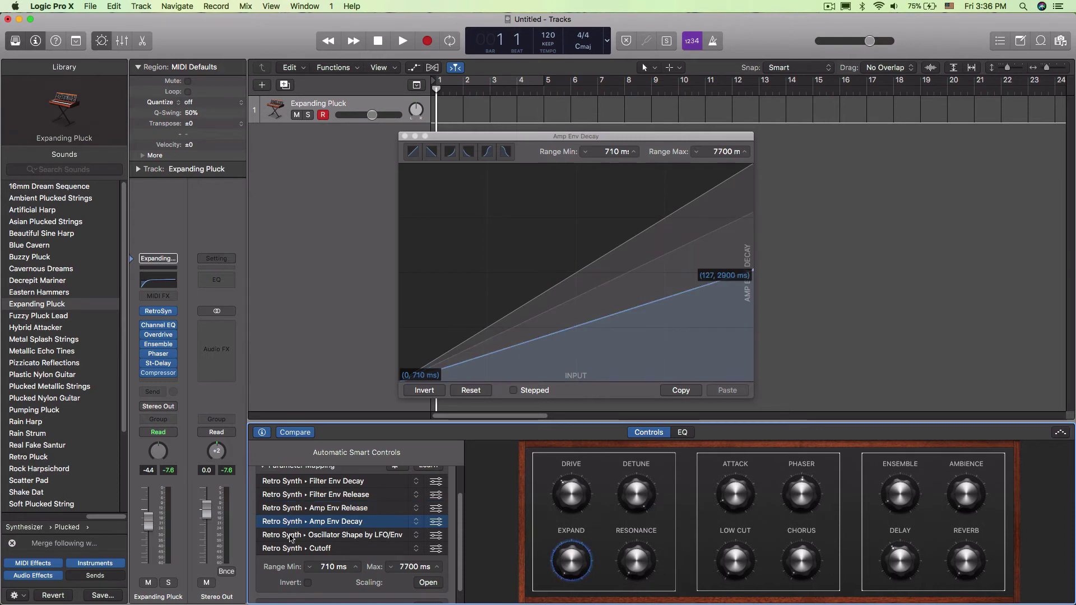
pyautogui.click(291, 539)
pyautogui.click(291, 549)
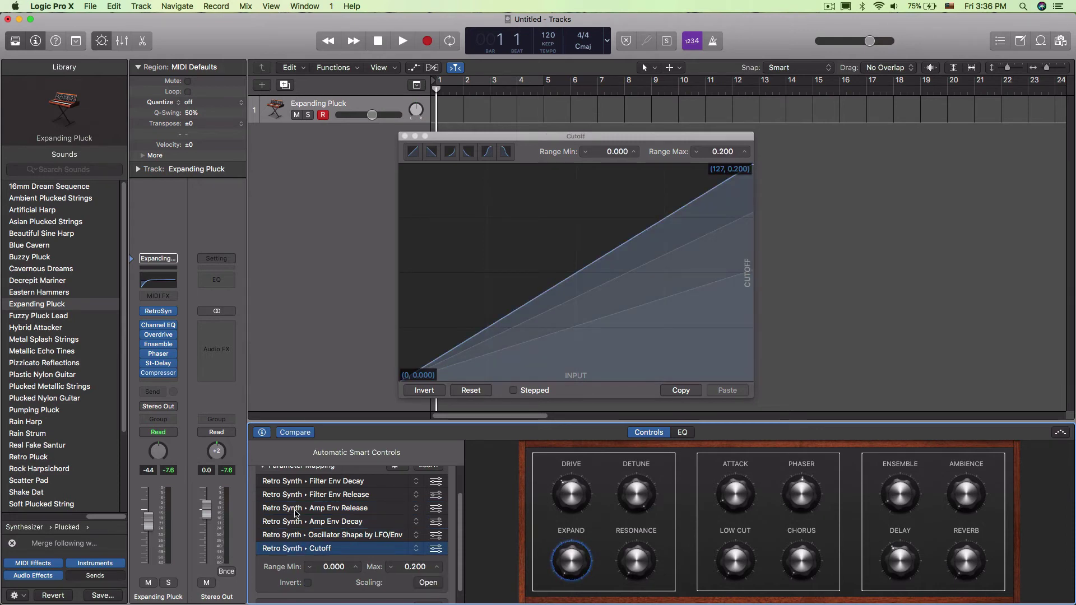
pyautogui.click(295, 508)
pyautogui.click(302, 496)
pyautogui.click(311, 483)
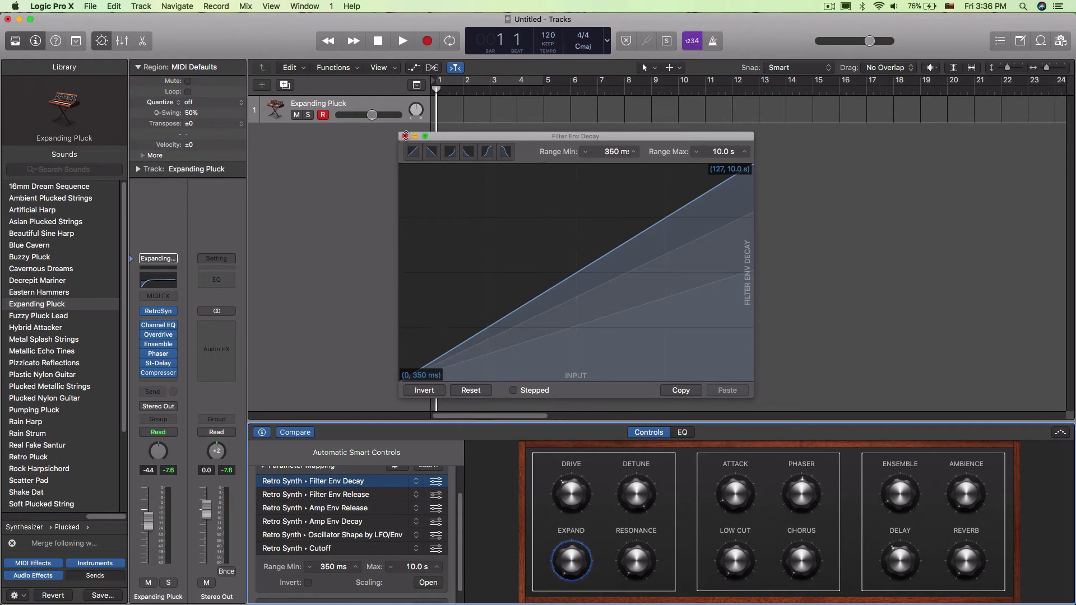
pyautogui.click(405, 136)
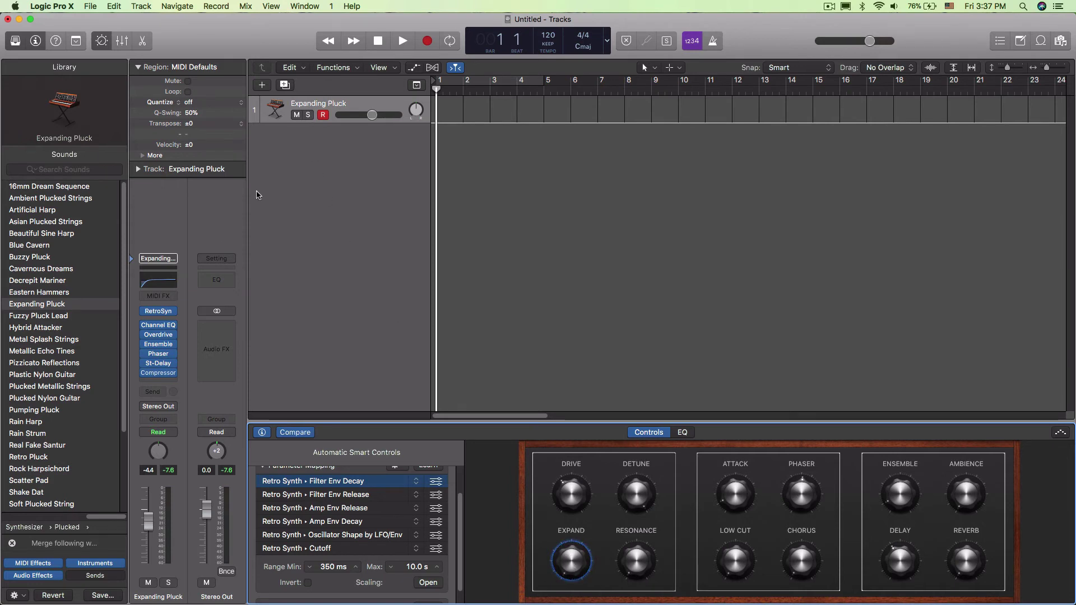
# - Set the track to Touch automation and record Expand knob movements during playback
pyautogui.click(160, 432)
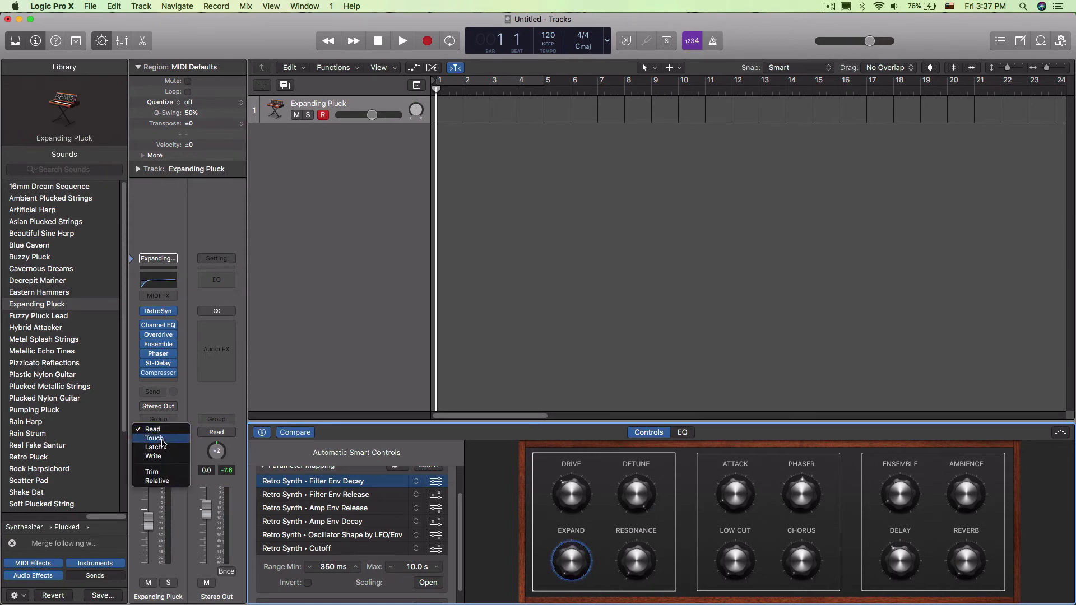
pyautogui.click(162, 442)
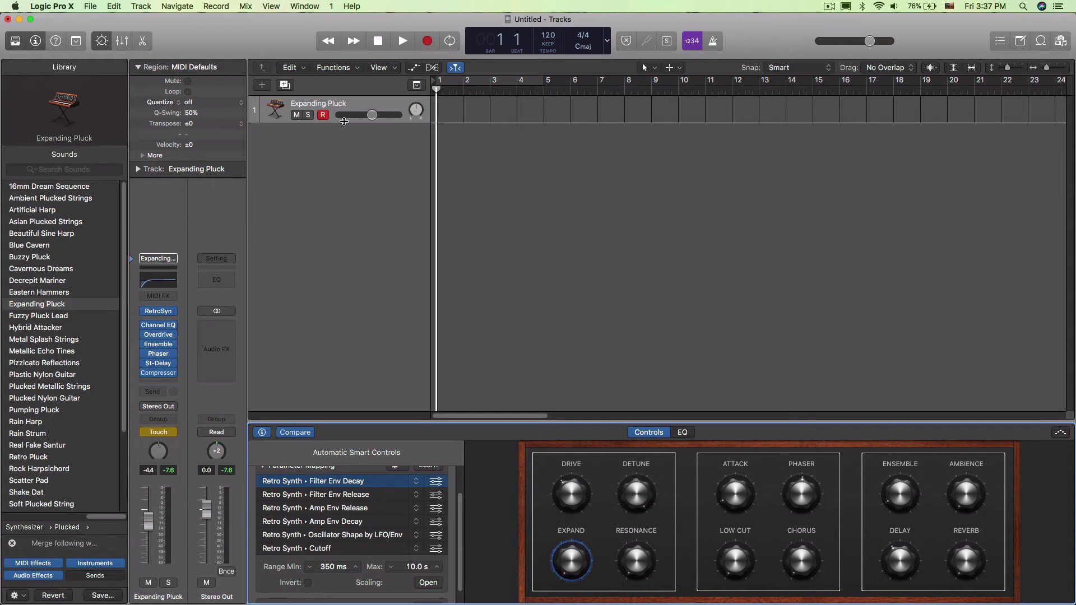
pyautogui.press('space')
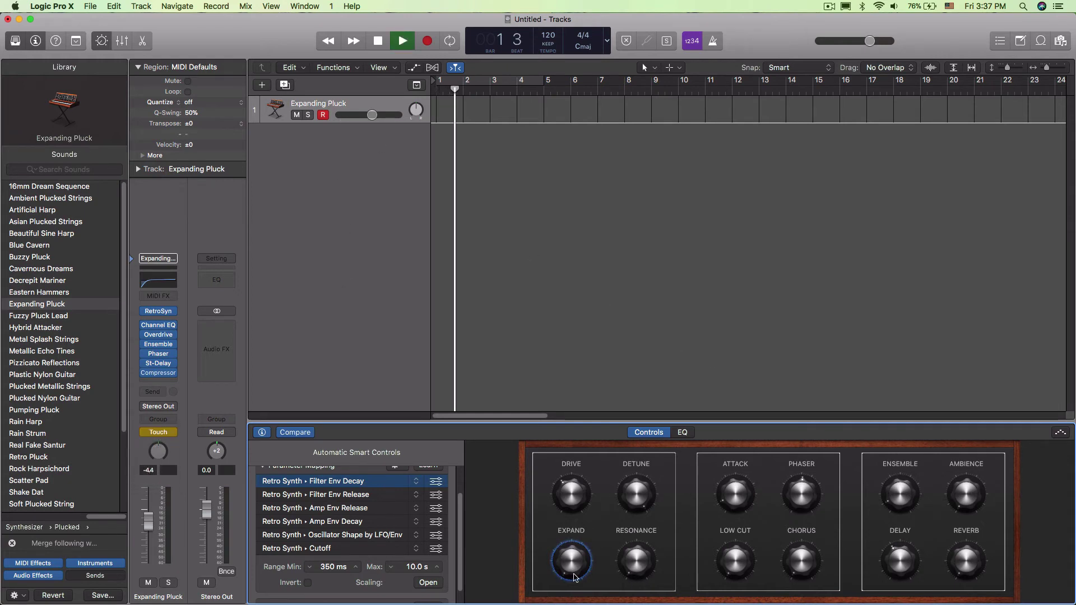
pyautogui.press('r')
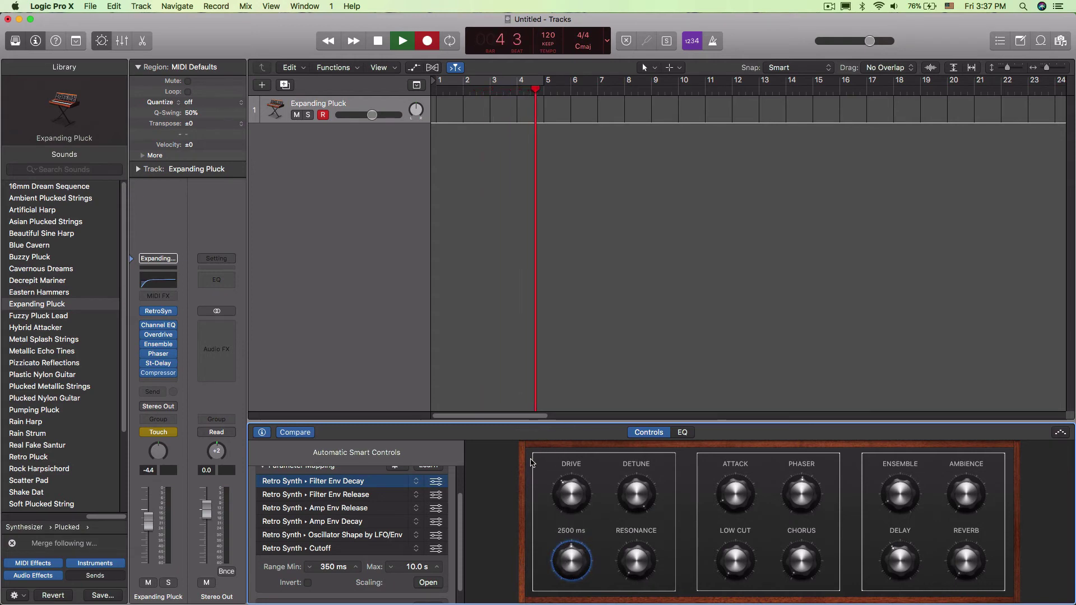
pyautogui.press('space')
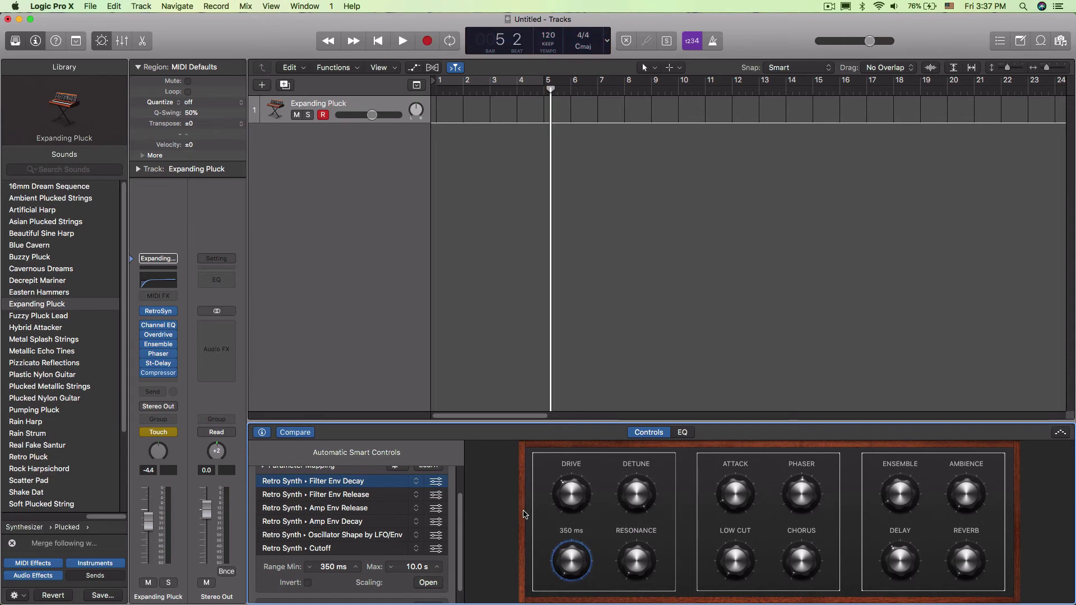
# - Show the automation lane and display the recorded Used › Expand curve
pyautogui.press('a')
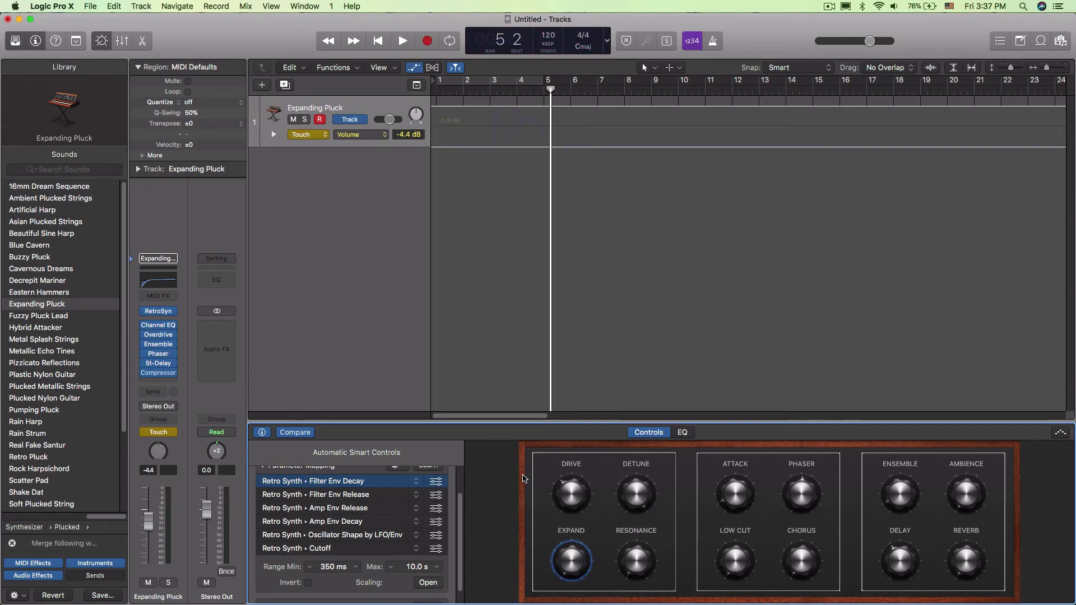
pyautogui.click(367, 135)
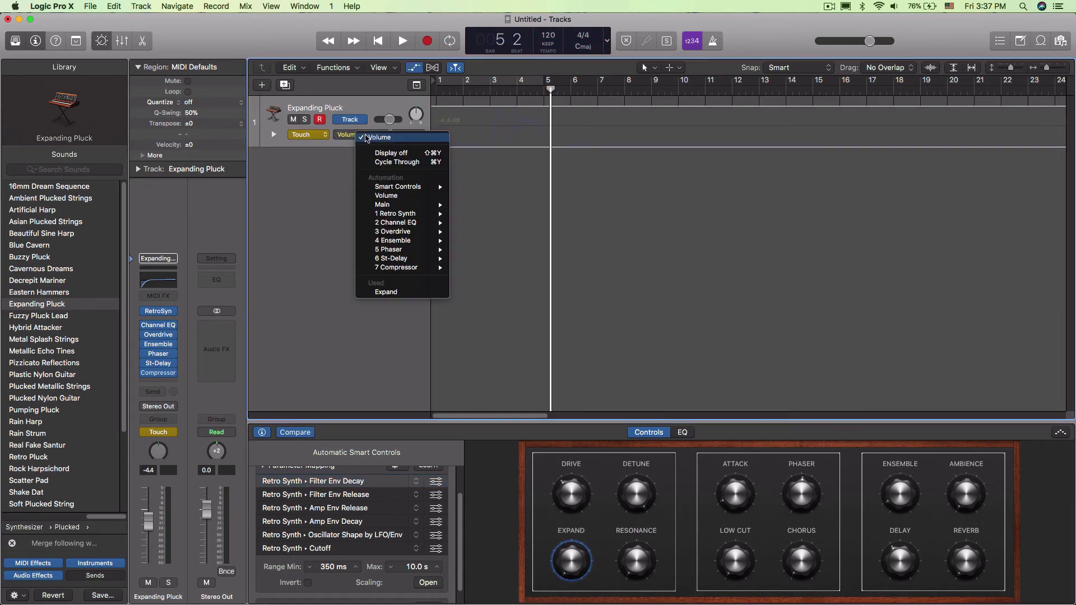
pyautogui.moveTo(380, 222)
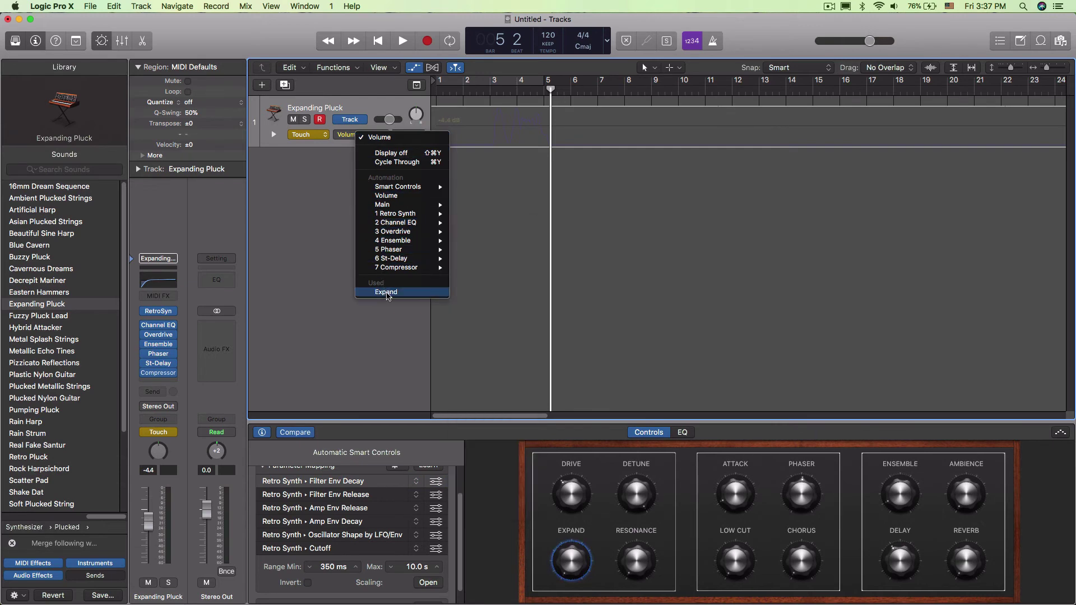
pyautogui.click(386, 293)
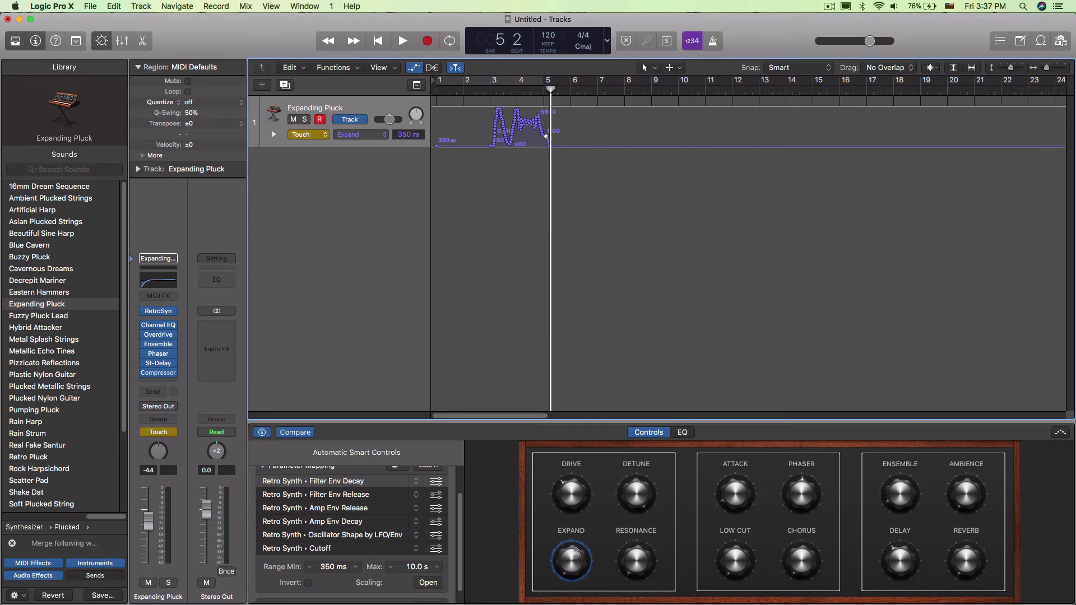
# - Play the Expand automation back from just before bar 3, then zoom in on it
pyautogui.click(487, 90)
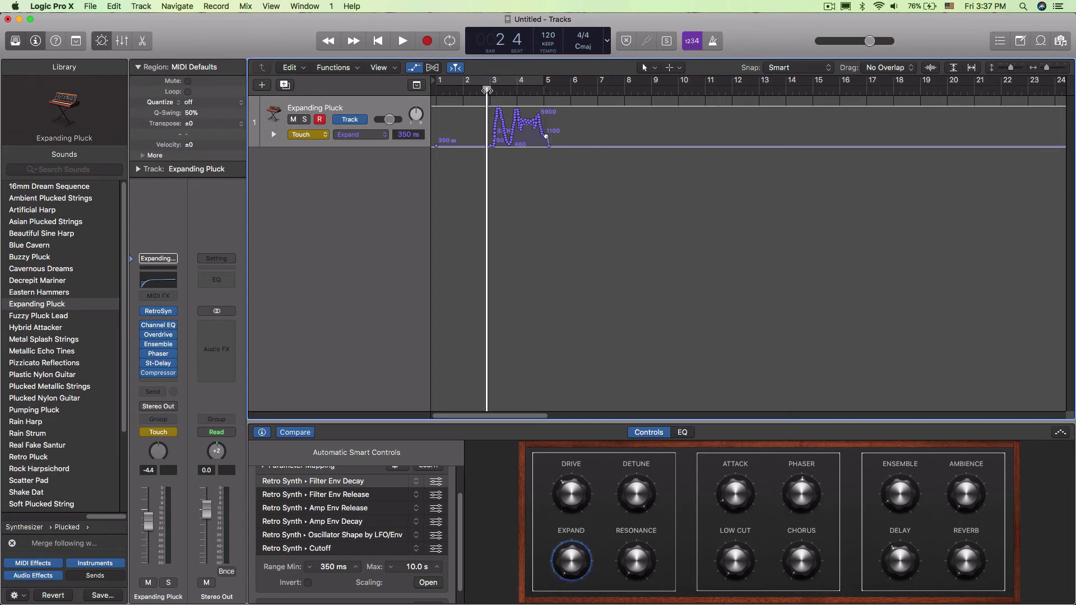
pyautogui.press('space')
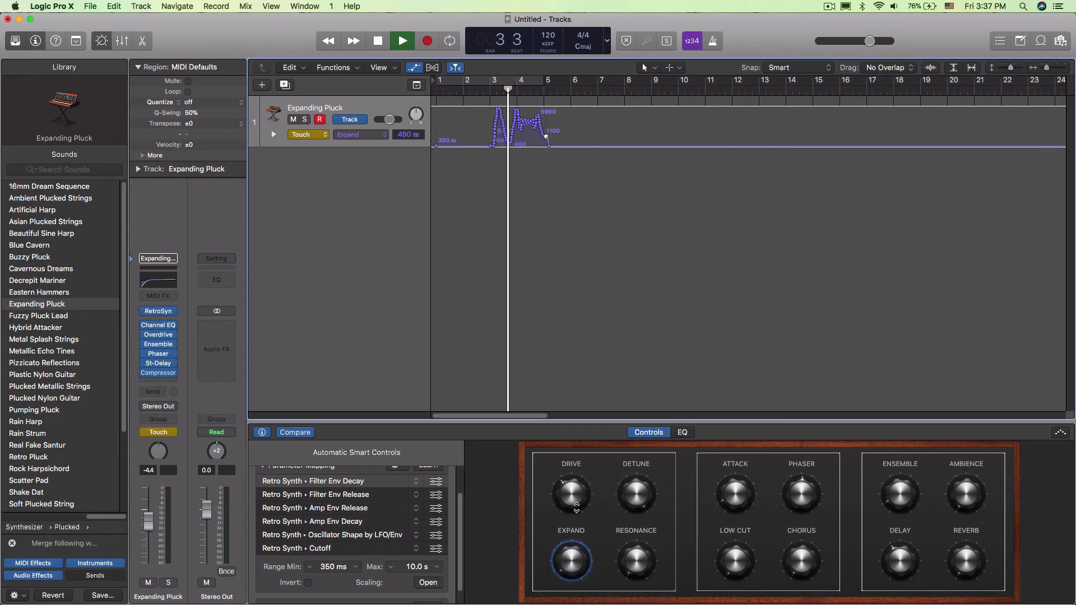
pyautogui.press('space')
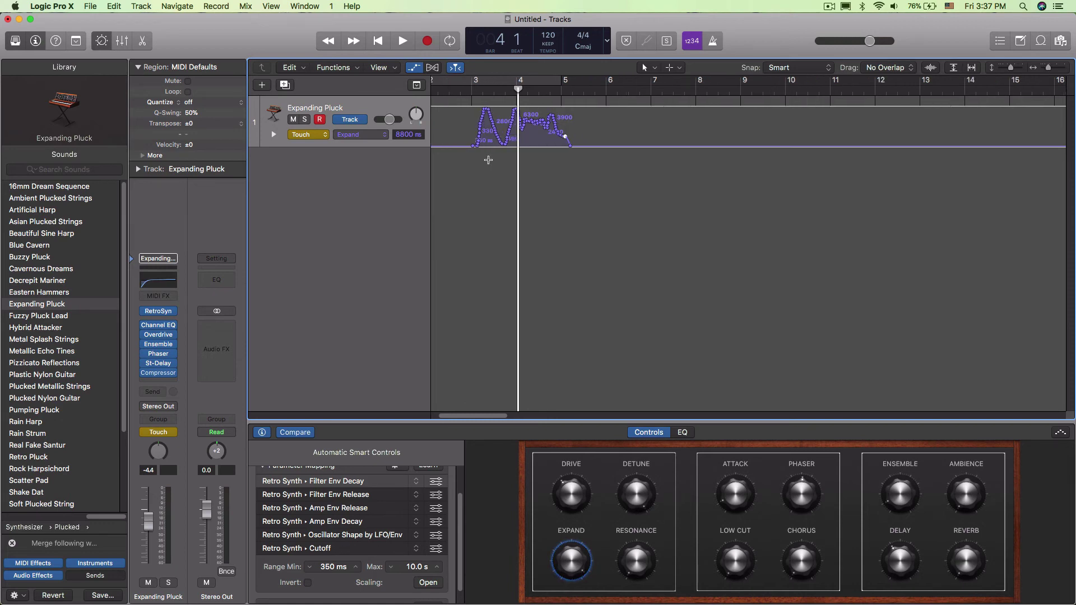
pyautogui.scroll(5, 488, 163)
pyautogui.scroll(10, 488, 162)
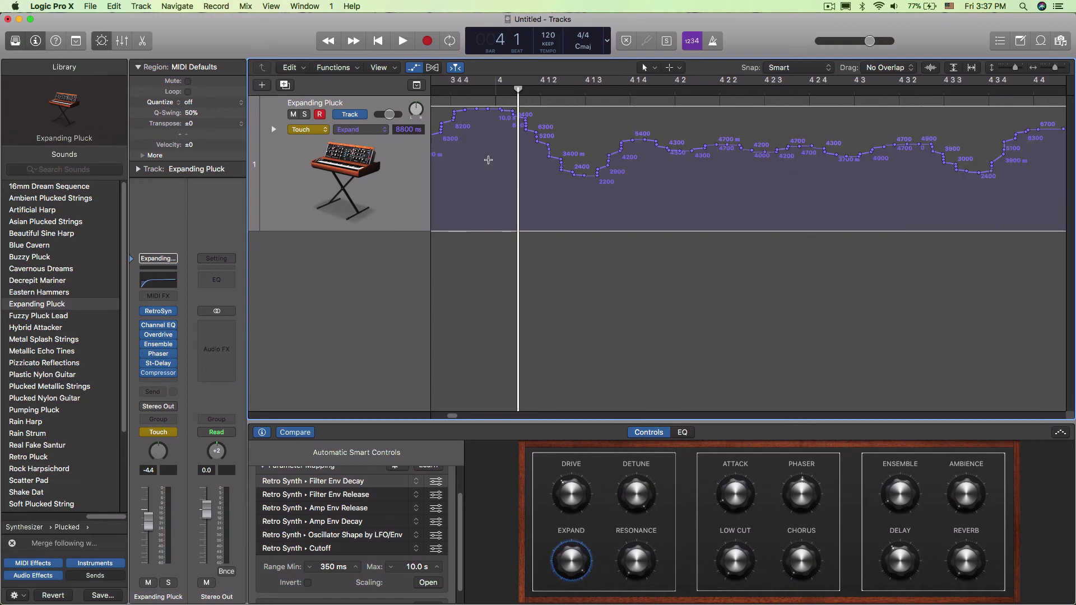
pyautogui.scroll(-8, 488, 161)
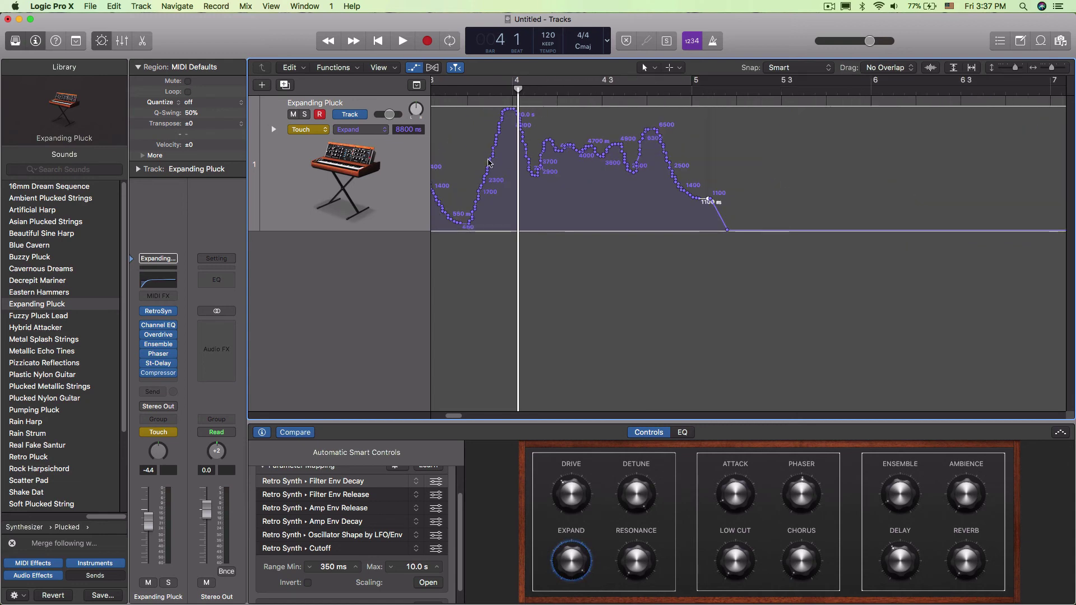
pyautogui.hscroll(-8, 488, 163)
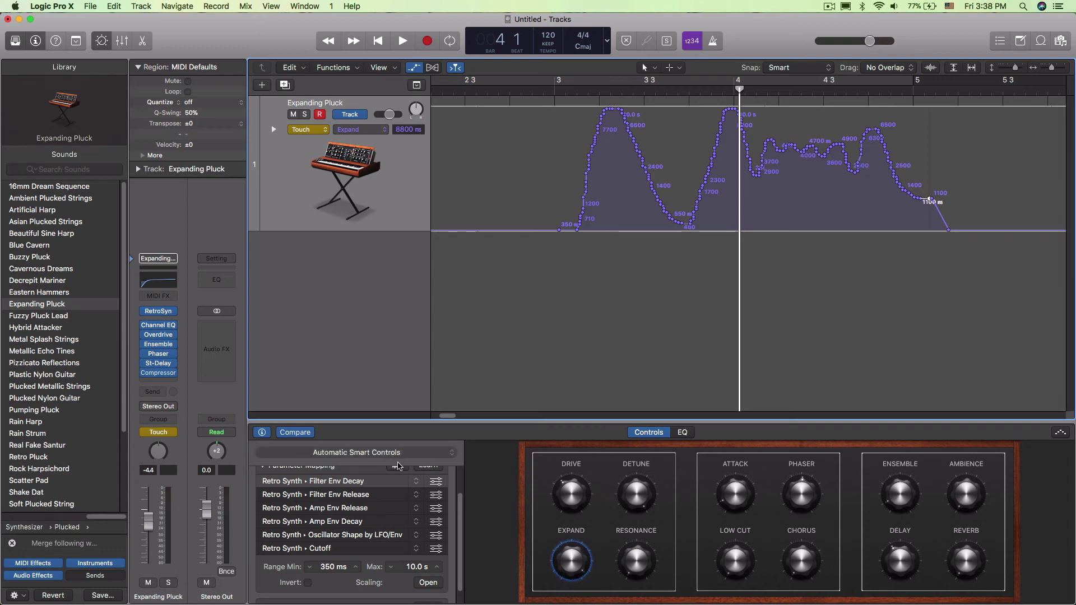
# - Apply the General Audio 12 layout, then switch it to Modern Synth 8
pyautogui.scroll(3, 424, 480)
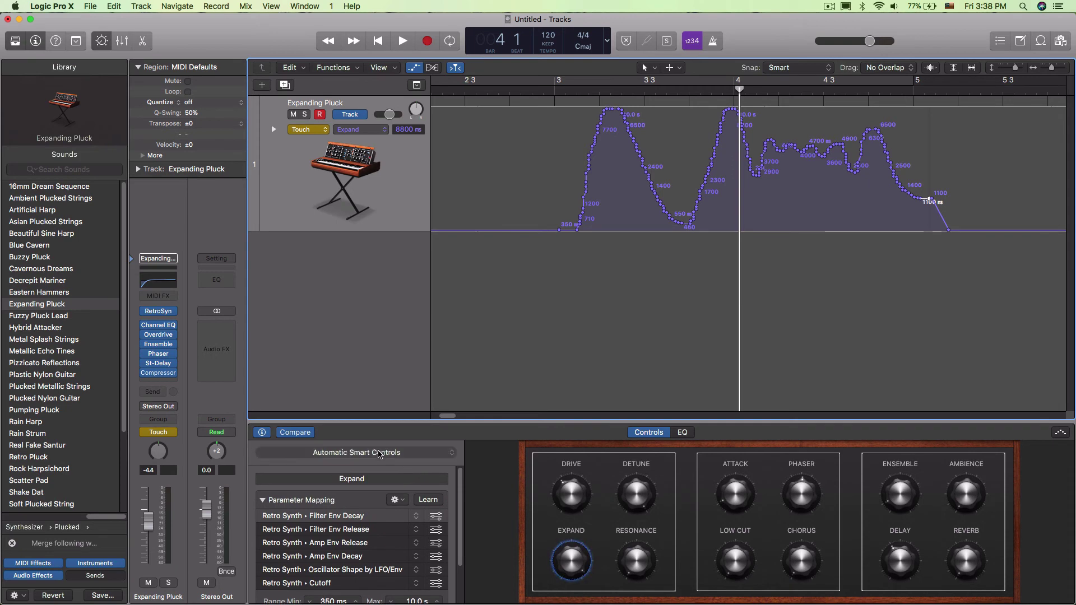
pyautogui.click(379, 454)
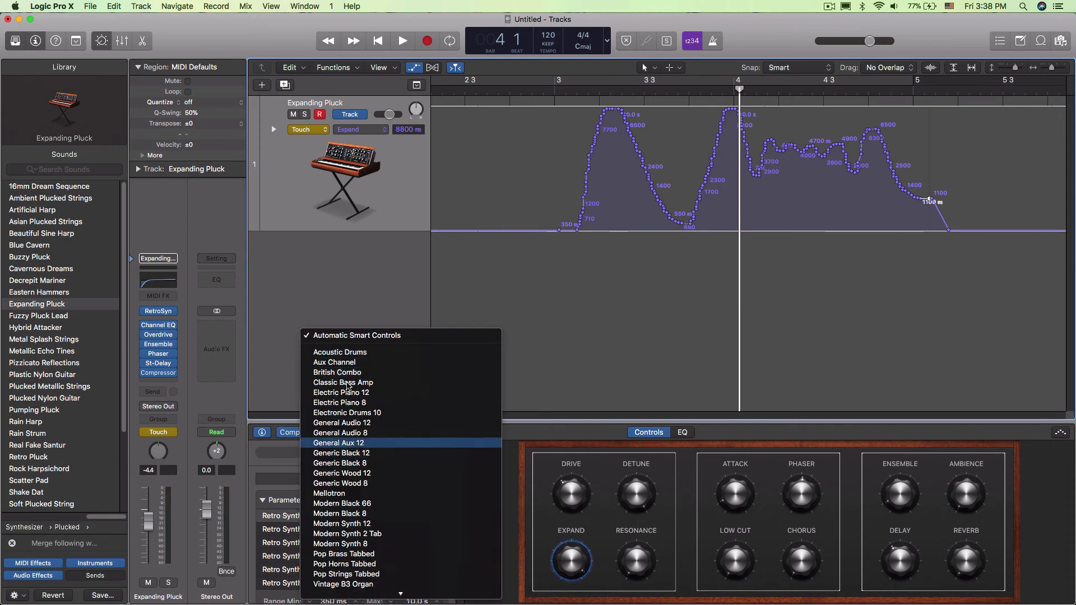
pyautogui.click(370, 385)
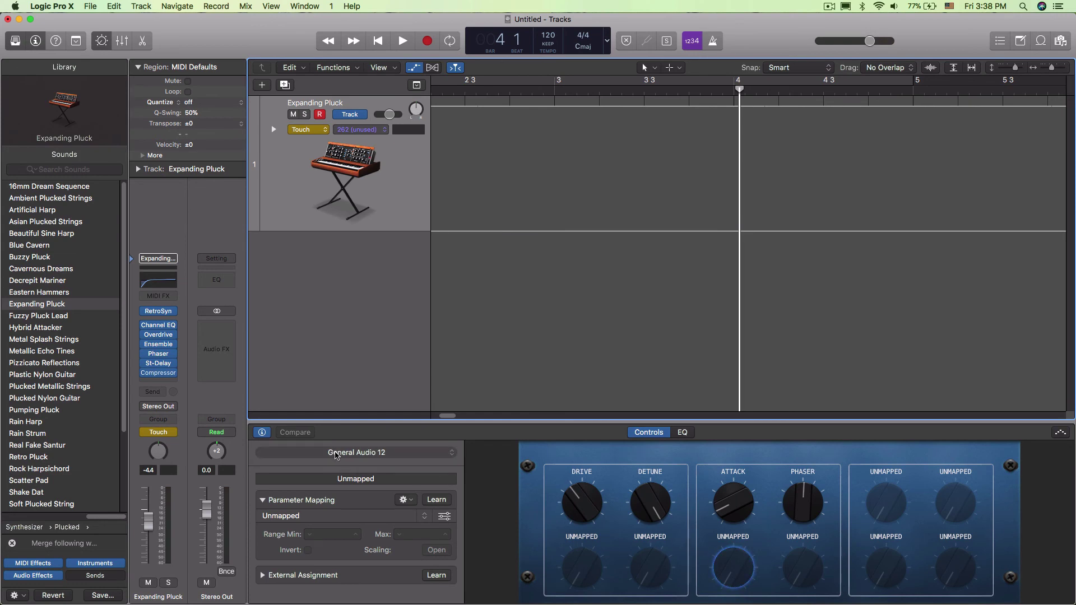
pyautogui.click(335, 454)
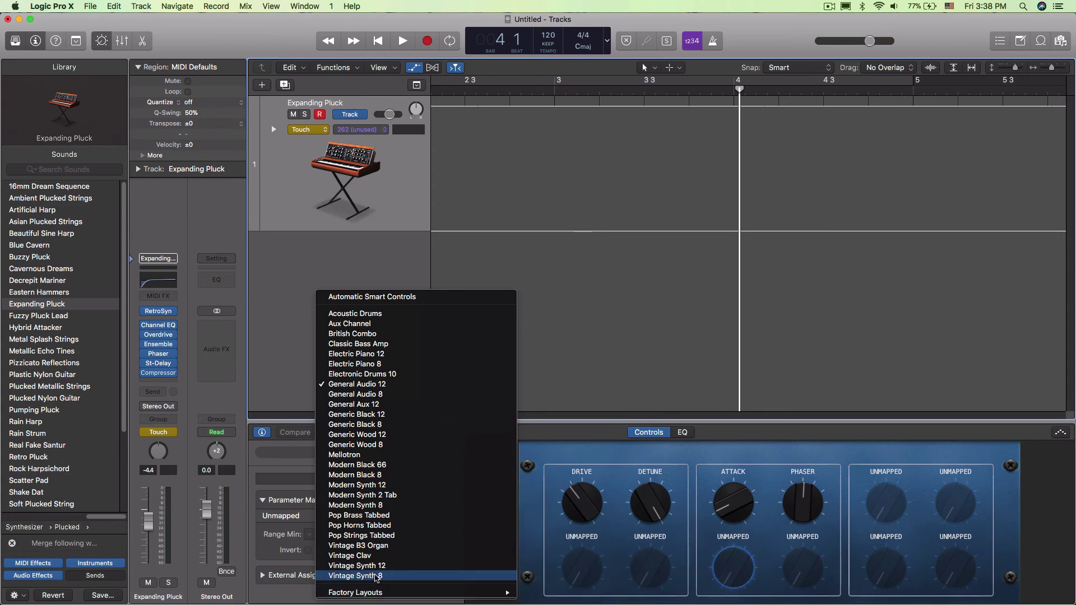
pyautogui.click(375, 511)
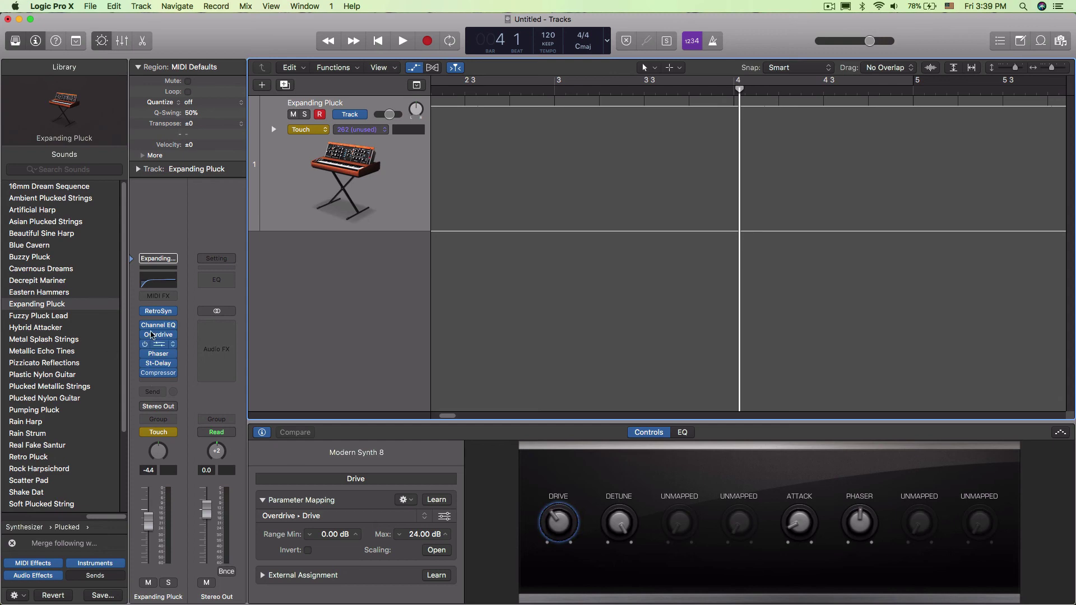
pyautogui.moveTo(161, 328)
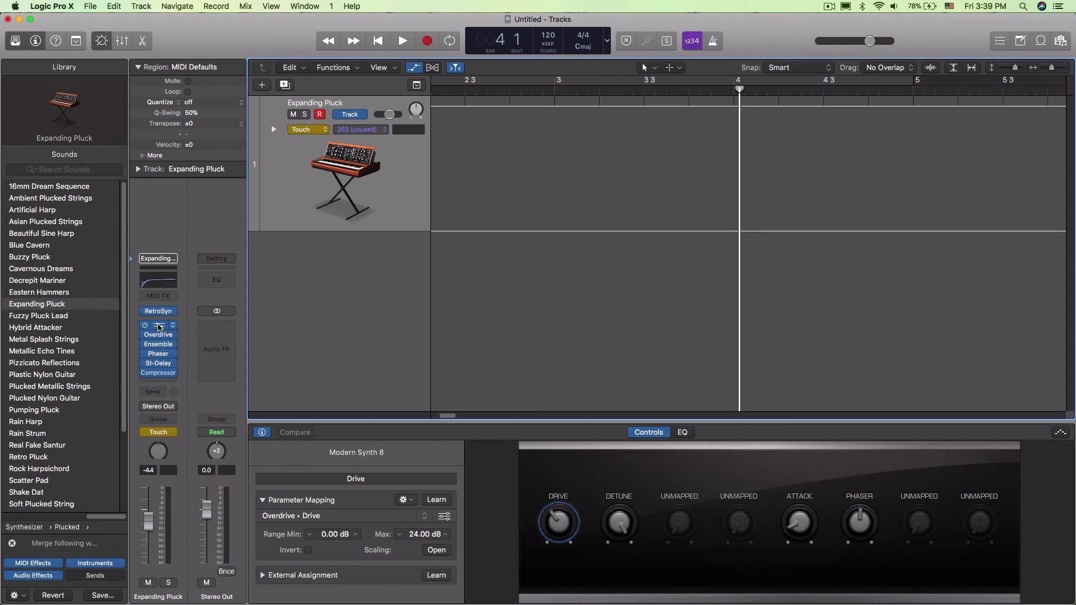